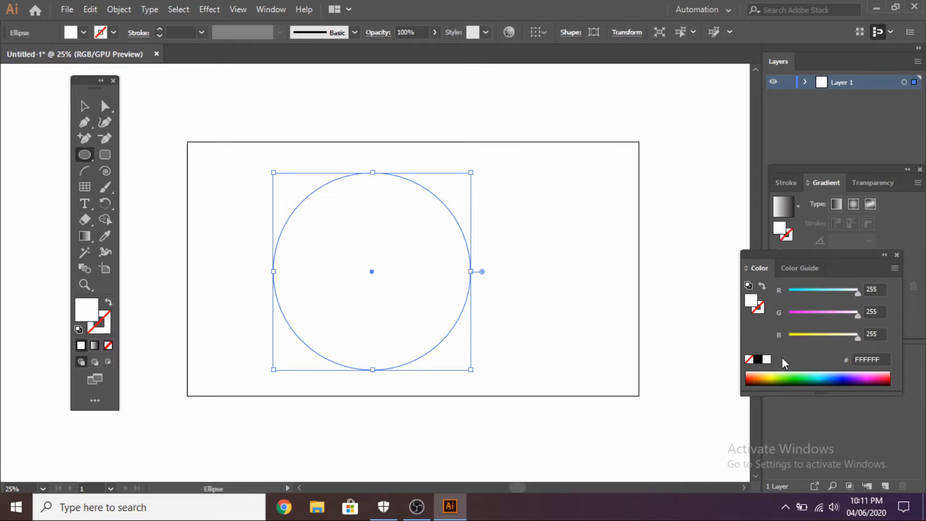
# Fill the circle with green 4AFF45 and create a concentric copy scaled uniformly to 70%
pyautogui.click(798, 370)
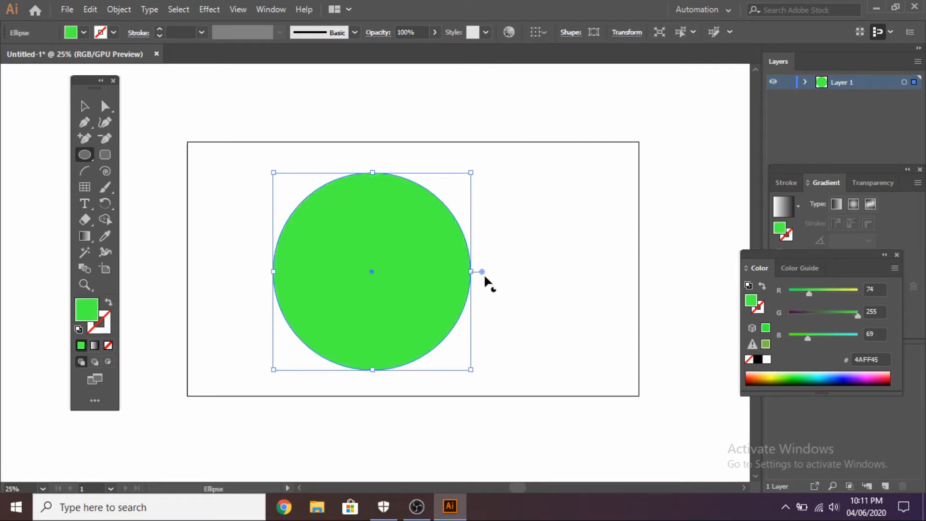
pyautogui.press('v')
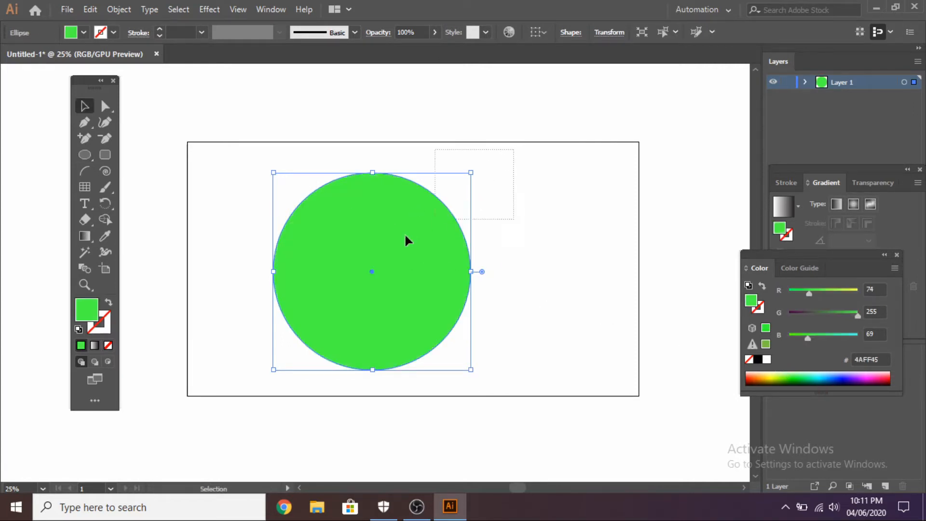
pyautogui.rightClick(333, 281)
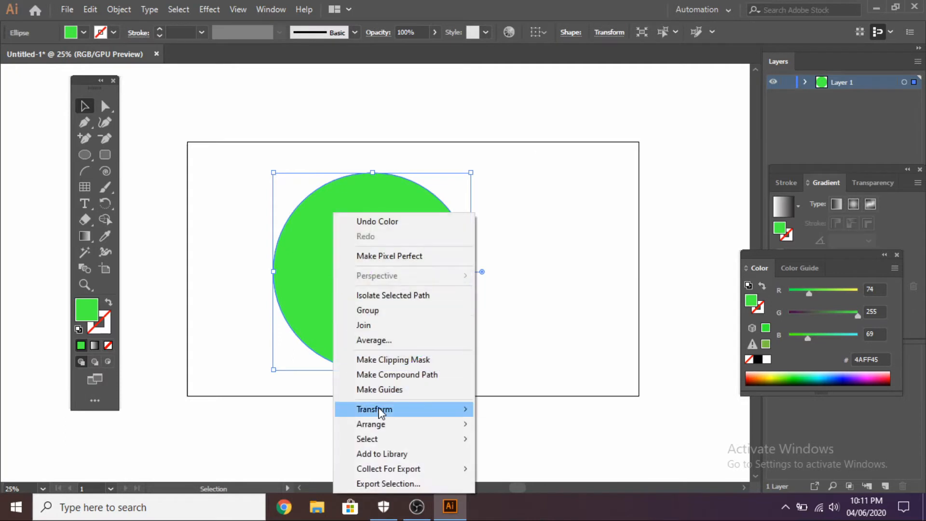
pyautogui.moveTo(428, 409)
pyautogui.click(511, 355)
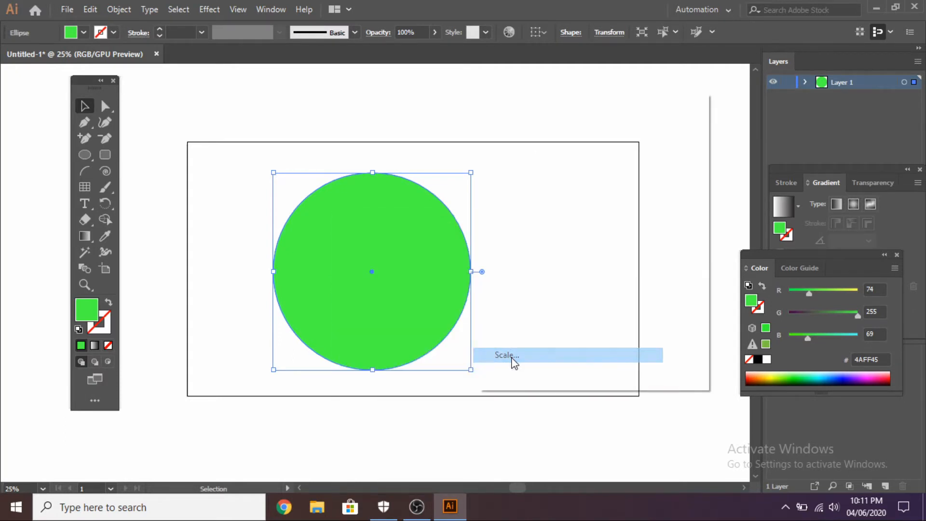
pyautogui.click(498, 327)
pyautogui.click(535, 152)
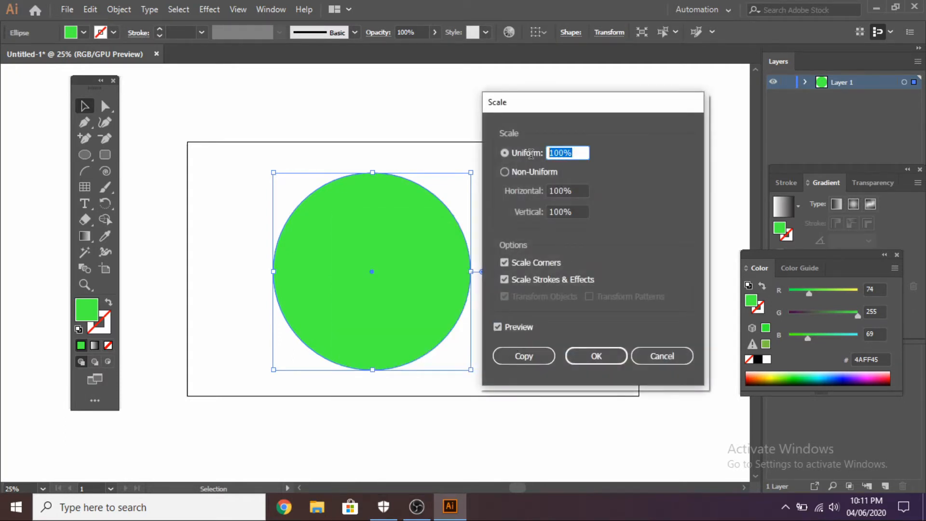
pyautogui.write('70')
pyautogui.click(530, 357)
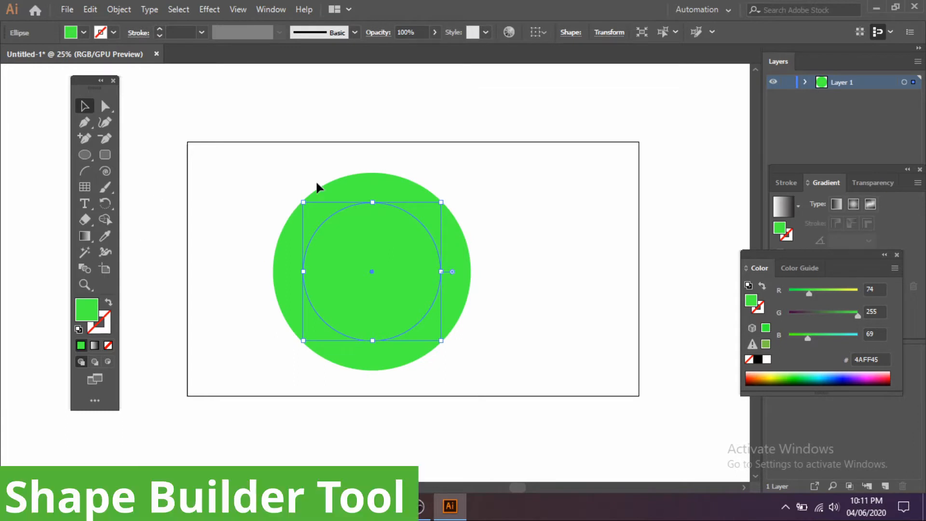
# Cut the inner circle out of the outer one with the Shape Builder to form a ring
pyautogui.moveTo(561, 151); pyautogui.dragTo(197, 437)
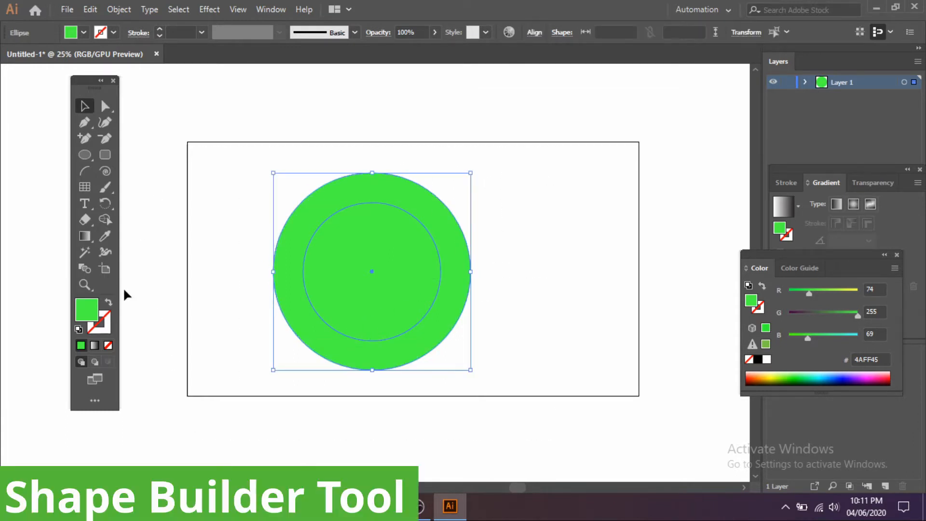
pyautogui.click(108, 222)
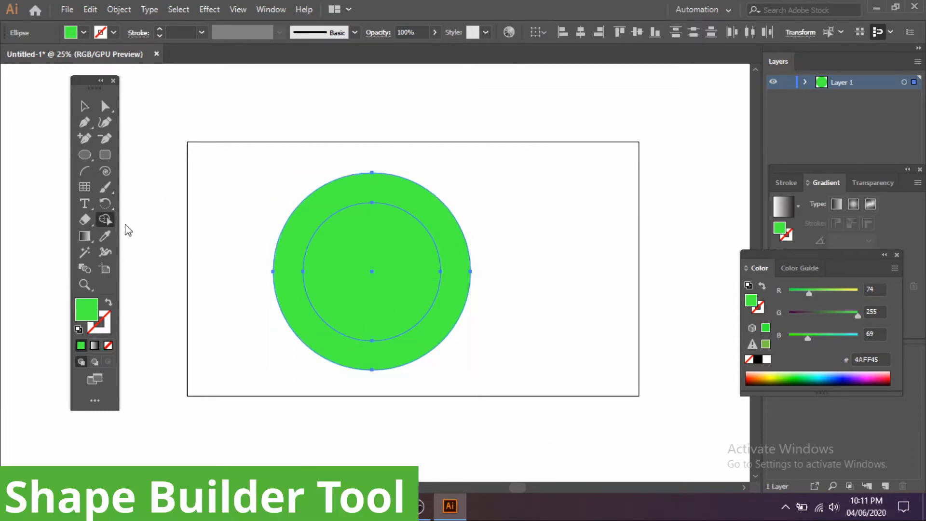
pyautogui.keyDown('alt'); pyautogui.click(349, 259); pyautogui.keyUp('alt')
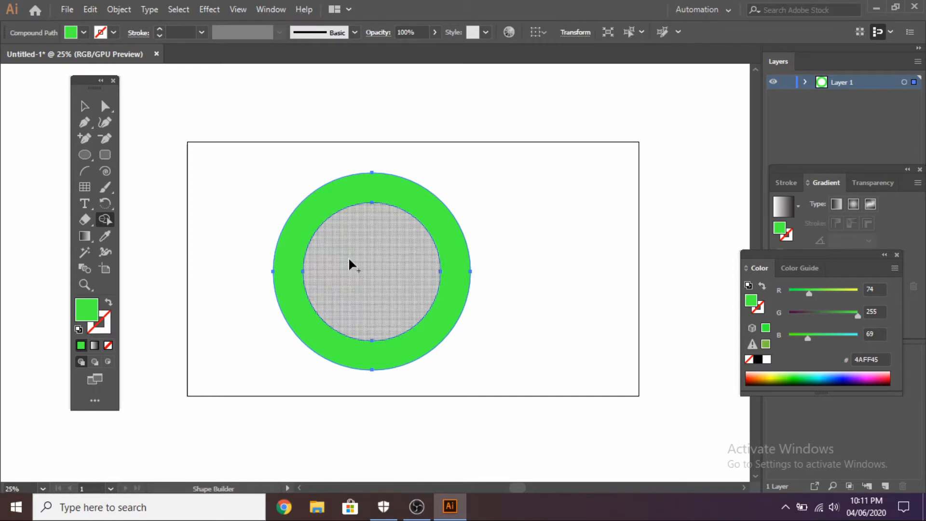
# Duplicate the green ring and place the copy slightly to the right, overlapping so that both rings touch each other
pyautogui.press('v')
pyautogui.moveTo(561, 130); pyautogui.dragTo(268, 330)
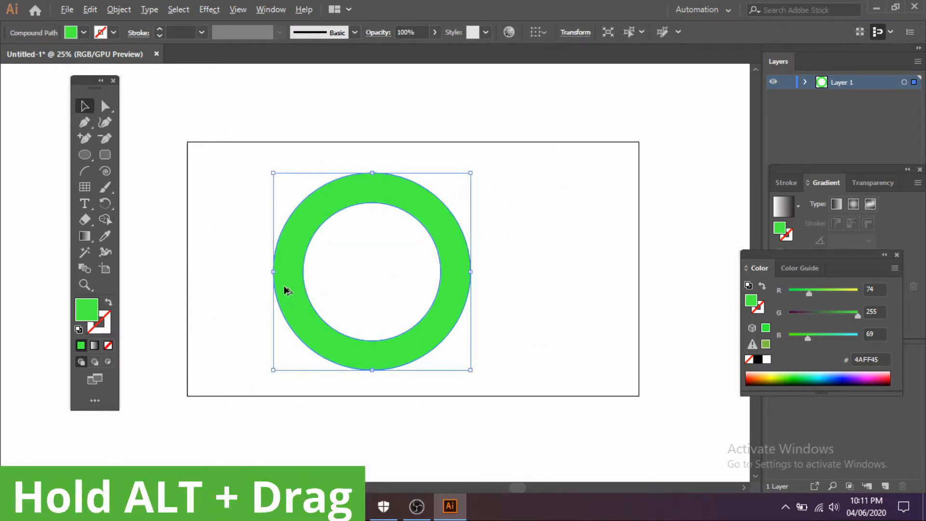
pyautogui.moveTo(284, 288); pyautogui.dragTo(322, 286)
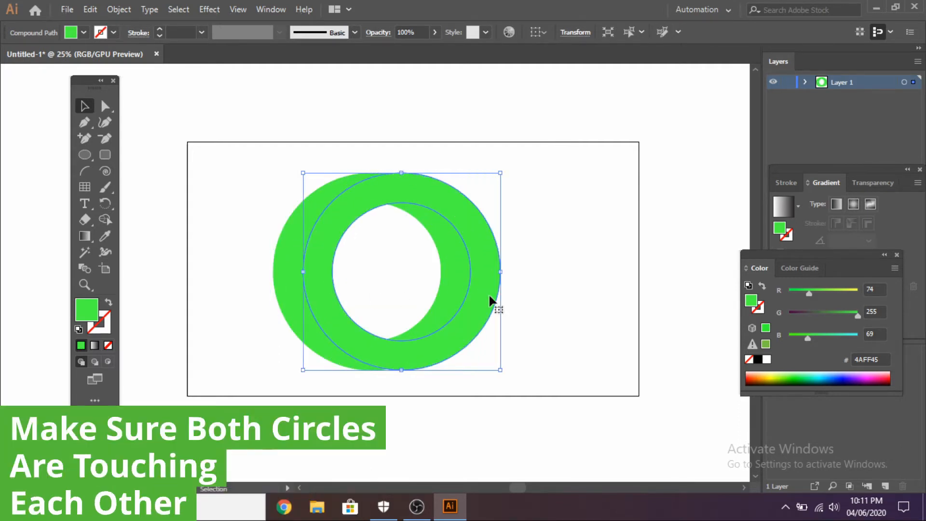
pyautogui.click(541, 251)
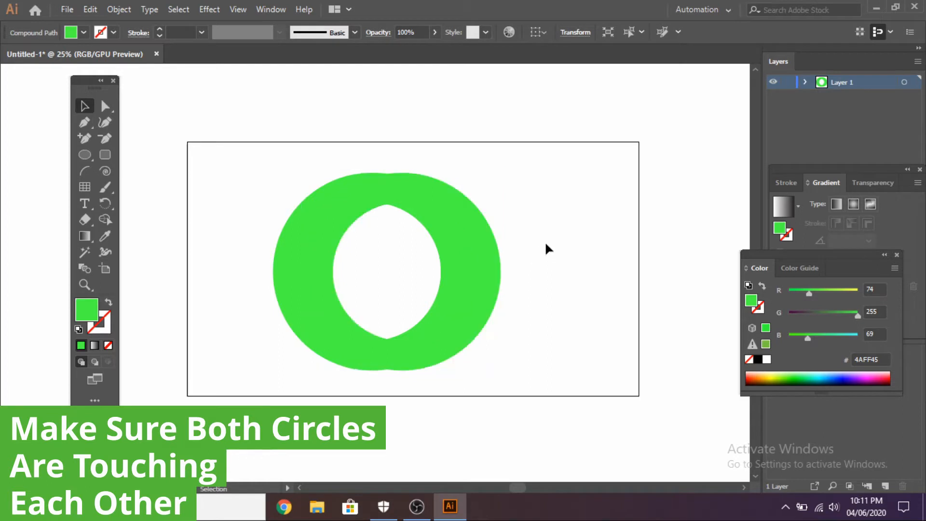
# Recolor the right ring with the lighter green 7FFF45
pyautogui.click(490, 257)
pyautogui.click(788, 373)
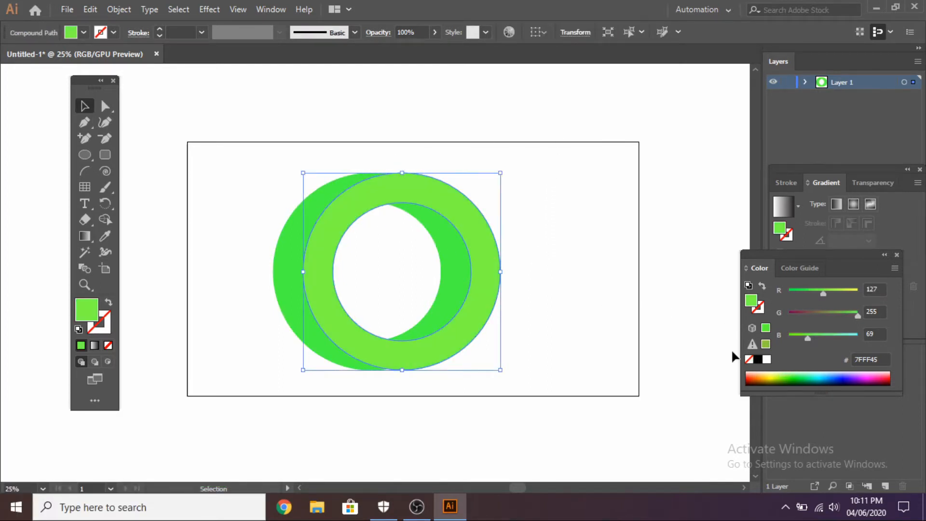
pyautogui.click(581, 172)
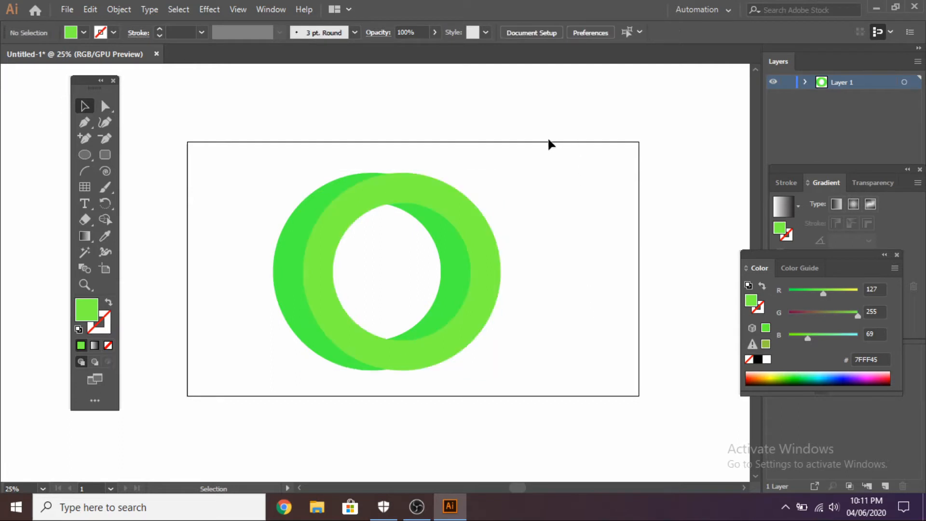
# Draw a thin rectangle bridging the topmost points of the two rings and fill it with olive ACB900
pyautogui.moveTo(588, 141); pyautogui.dragTo(289, 379)
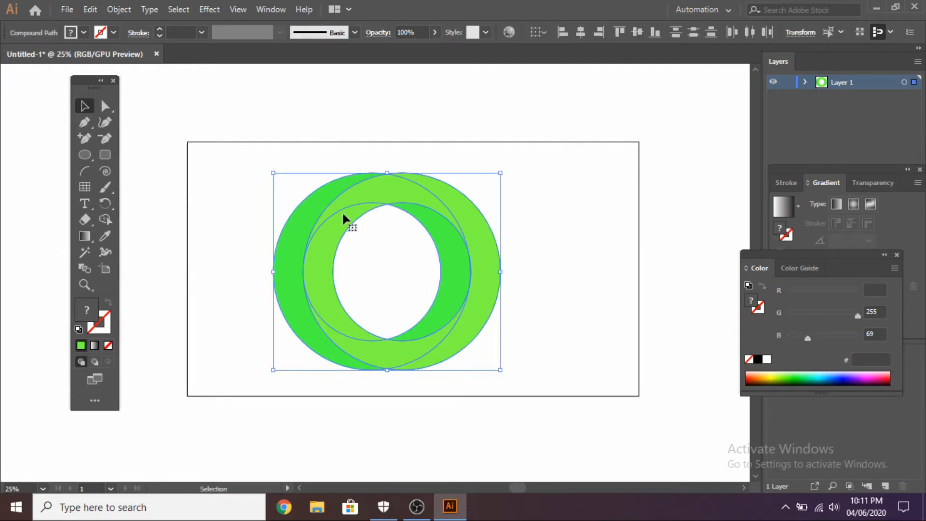
pyautogui.press('z')
pyautogui.click(384, 190)
pyautogui.click(360, 352)
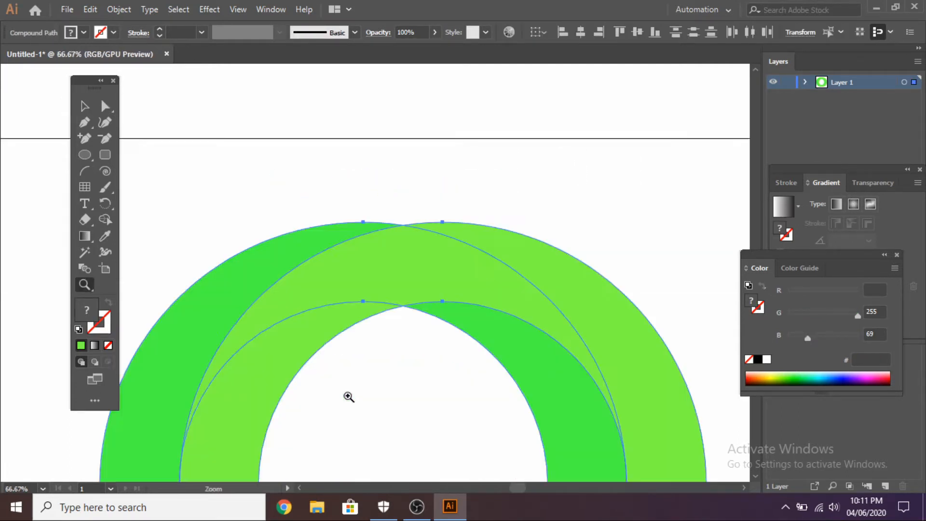
pyautogui.click(347, 396)
pyautogui.click(393, 193)
pyautogui.click(416, 249)
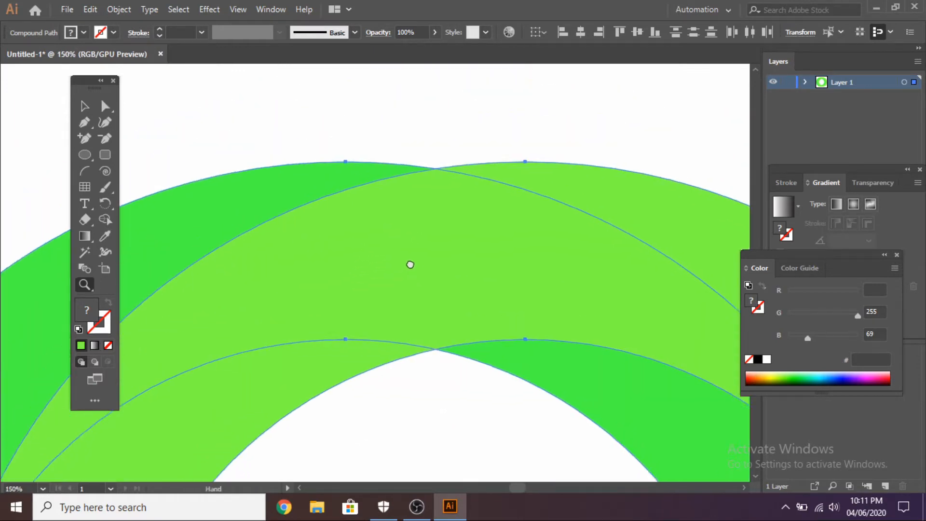
pyautogui.click(404, 233)
pyautogui.click(88, 158)
pyautogui.moveTo(89, 161); pyautogui.dragTo(145, 153)
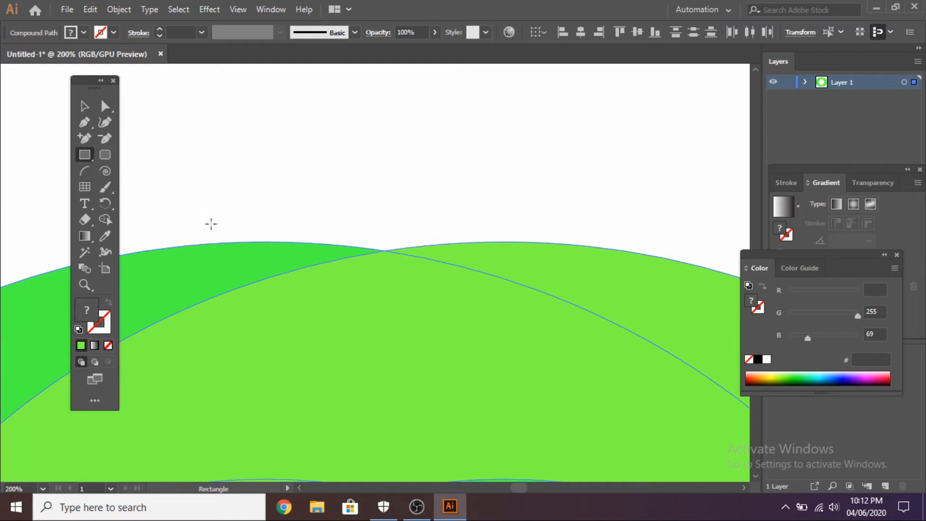
pyautogui.moveTo(200, 244); pyautogui.dragTo(452, 303)
pyautogui.hotkey('ctrl', 'z')
pyautogui.moveTo(264, 242); pyautogui.dragTo(534, 290)
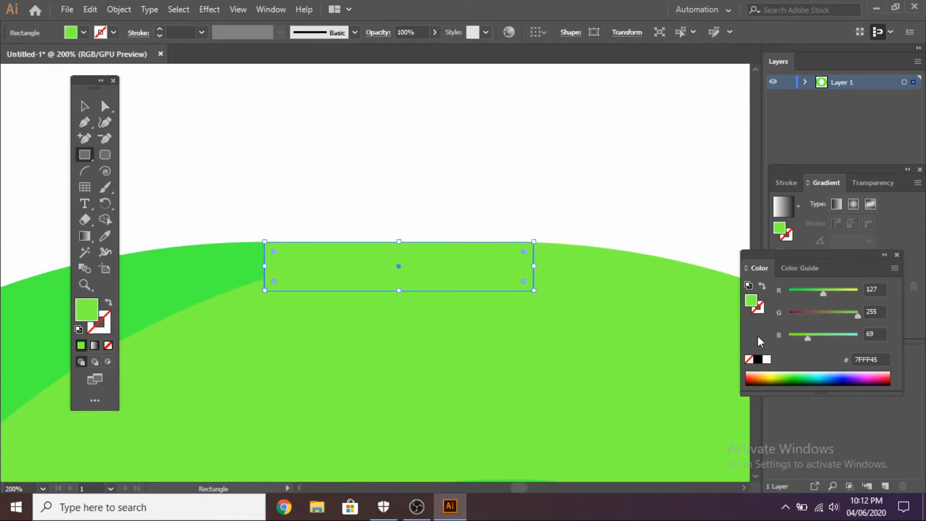
pyautogui.click(772, 379)
# Draw a matching olive rectangle bridging the lowest points of the two rings
pyautogui.scroll(-10, 426, 325)
pyautogui.scroll(5, 386, 391)
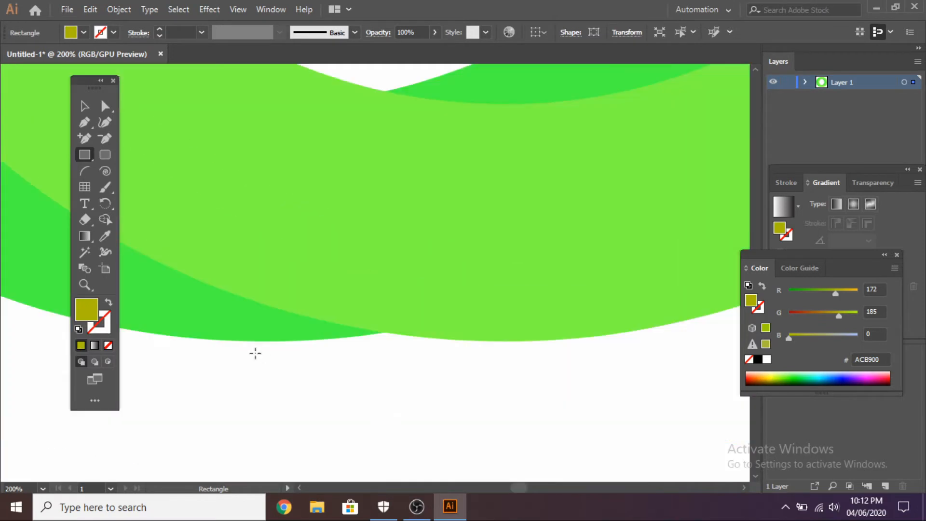
pyautogui.moveTo(195, 338); pyautogui.dragTo(590, 298)
pyautogui.hotkey('ctrl', 'z')
pyautogui.moveTo(271, 341); pyautogui.dragTo(524, 290)
# Using the Shape Builder on all shapes, merge the left outer crescent with the lower band and the adjoining parts of both rectangles
pyautogui.scroll(-4, 336, 209)
pyautogui.scroll(-1, 337, 209)
pyautogui.press('v')
pyautogui.moveTo(574, 232); pyautogui.dragTo(123, 328)
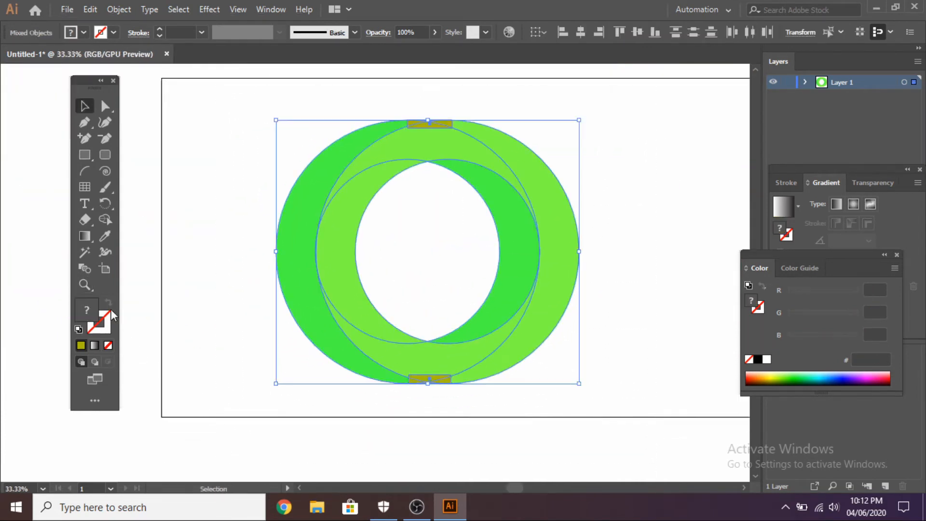
pyautogui.click(106, 218)
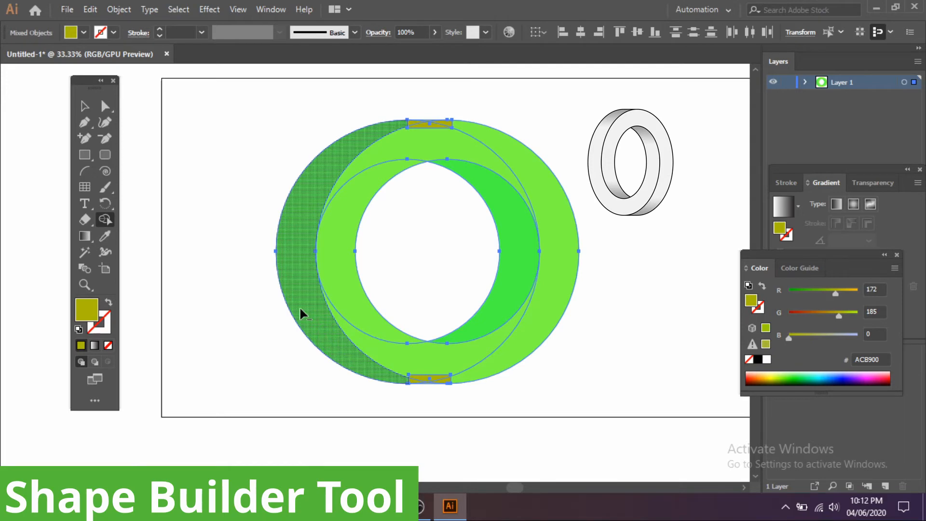
pyautogui.keyDown('alt'); pyautogui.click(312, 320); pyautogui.keyUp('alt')
pyautogui.hotkey('ctrl', 'z')
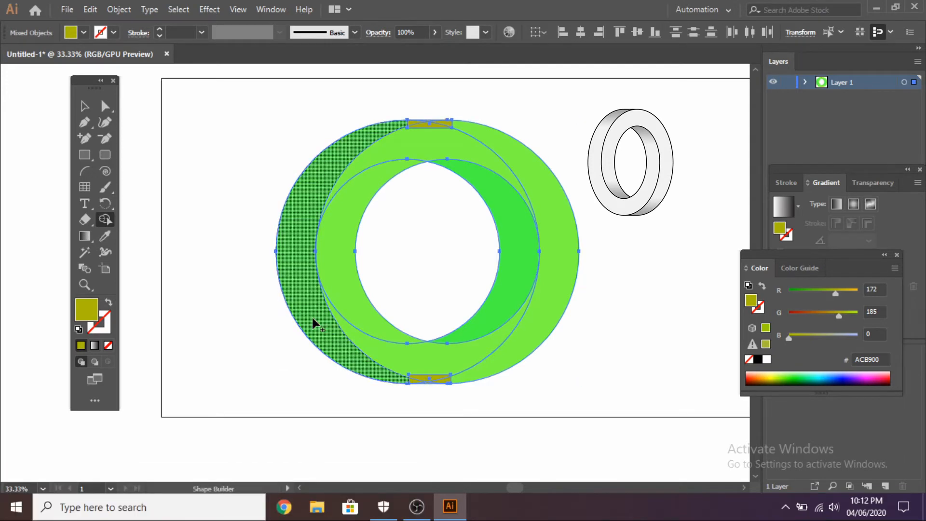
pyautogui.moveTo(341, 338); pyautogui.dragTo(369, 347)
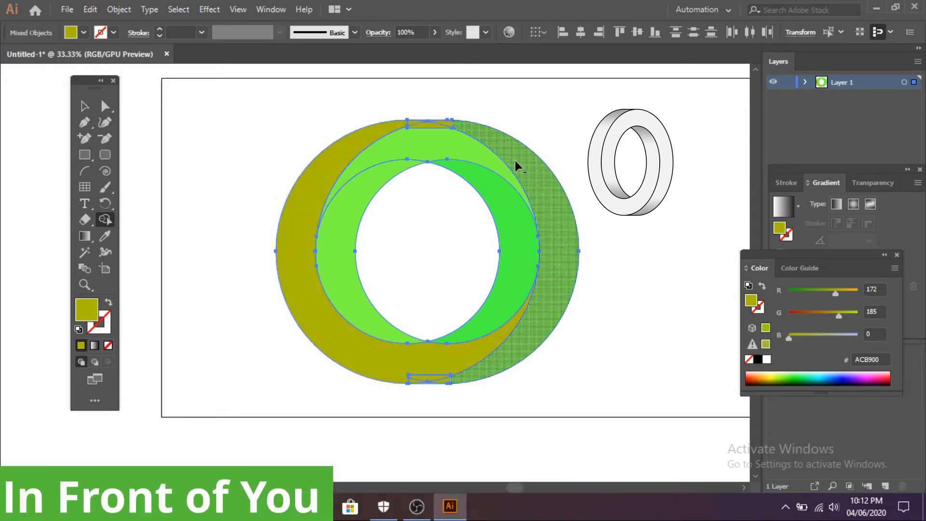
pyautogui.moveTo(397, 377)
pyautogui.mouseDown()
pyautogui.moveTo(436, 372)
pyautogui.moveTo(414, 381)
pyautogui.moveTo(410, 372)
pyautogui.mouseUp()
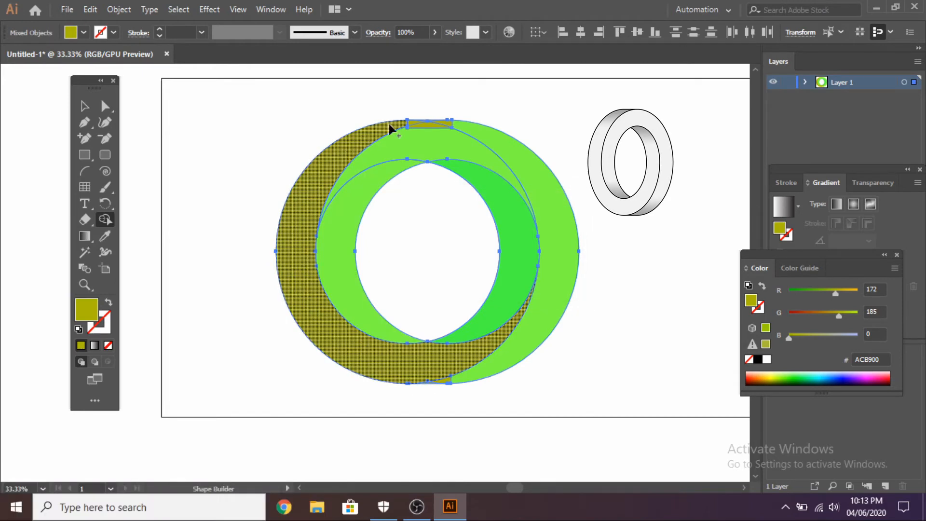
pyautogui.moveTo(390, 129); pyautogui.dragTo(410, 124)
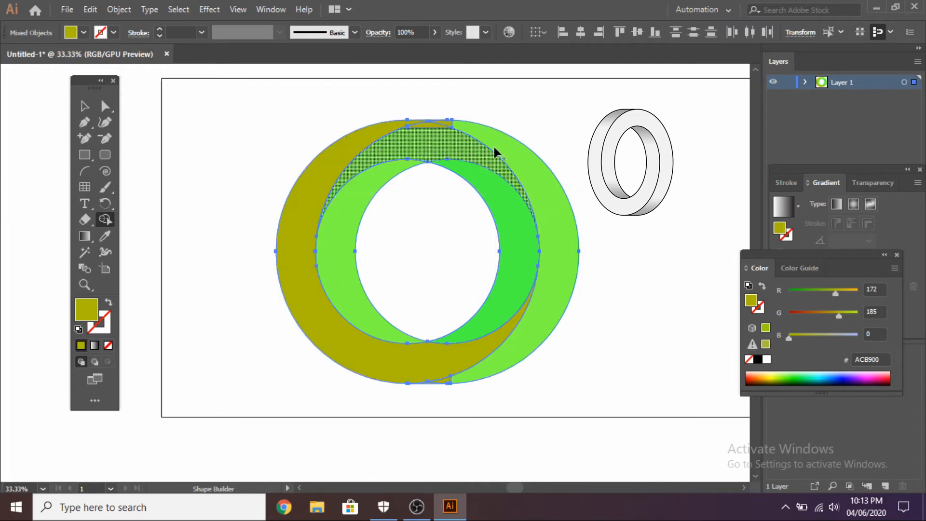
# Merge the right outer crescent with the upper band and left inner crescent, and the lower band with the right inner crescent
pyautogui.moveTo(479, 378)
pyautogui.mouseDown()
pyautogui.moveTo(451, 386)
pyautogui.moveTo(515, 349)
pyautogui.mouseUp()
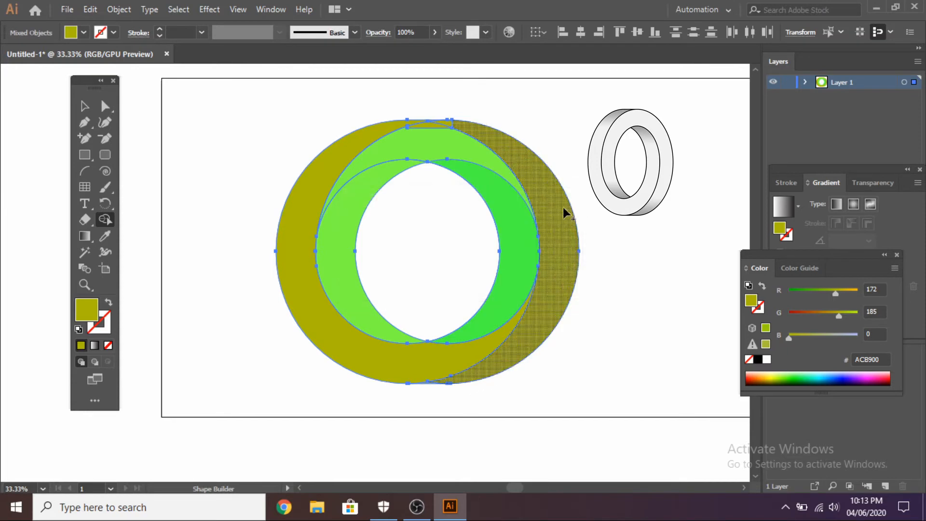
pyautogui.moveTo(557, 208)
pyautogui.mouseDown()
pyautogui.moveTo(488, 158)
pyautogui.moveTo(413, 154)
pyautogui.moveTo(380, 180)
pyautogui.moveTo(391, 231)
pyautogui.mouseUp()
pyautogui.moveTo(456, 347)
pyautogui.mouseDown()
pyautogui.moveTo(490, 333)
pyautogui.moveTo(522, 203)
pyautogui.mouseUp()
pyautogui.moveTo(499, 153); pyautogui.dragTo(436, 138)
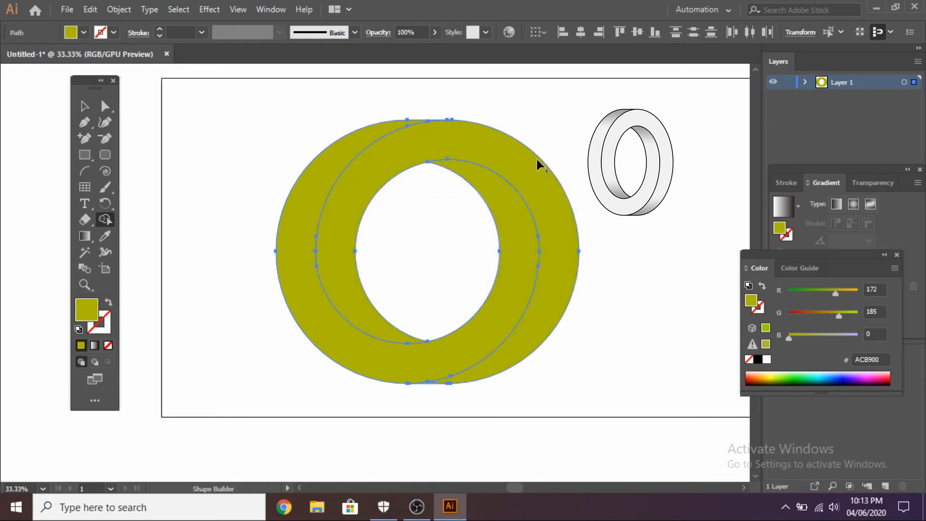
# Recolor both merged ring shapes with light lime CAFF5C
pyautogui.press('v')
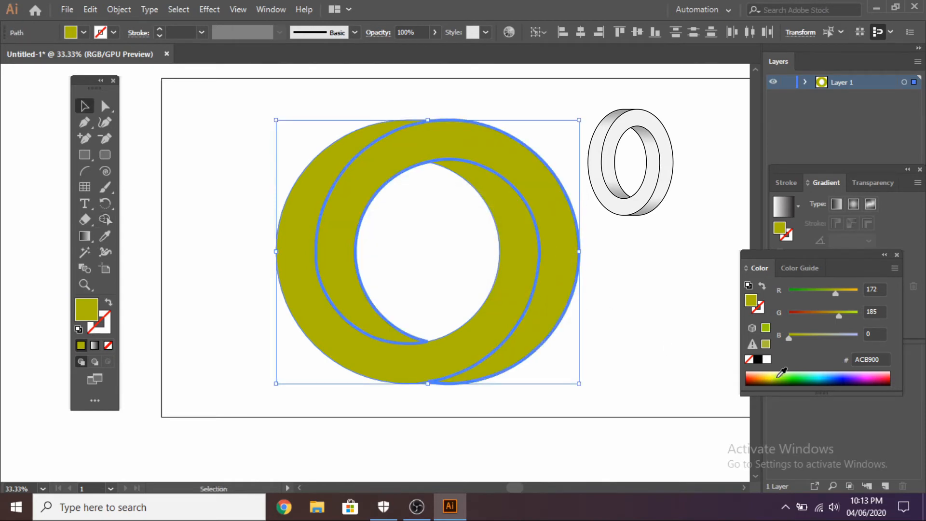
pyautogui.click(779, 375)
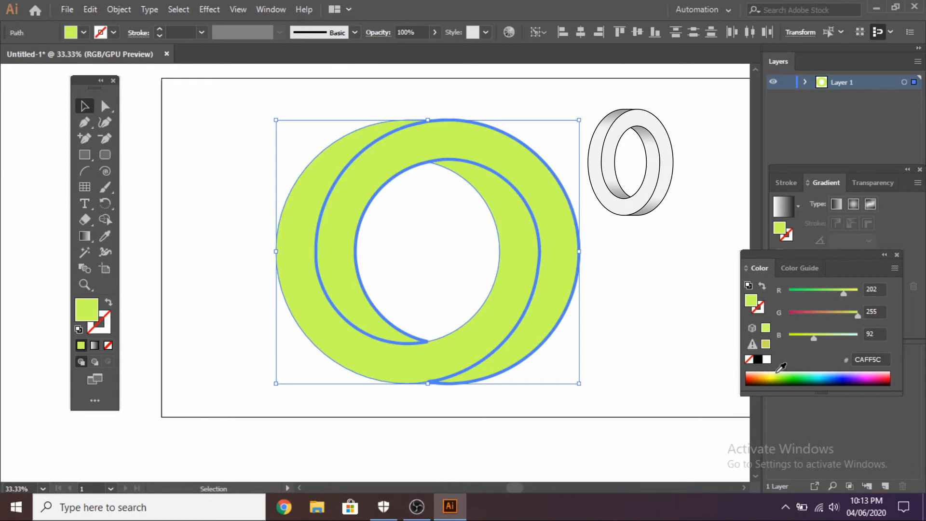
pyautogui.click(583, 240)
# Recolor the merged shape containing the right outer crescent with yellow-green DBFF17
pyautogui.click(556, 245)
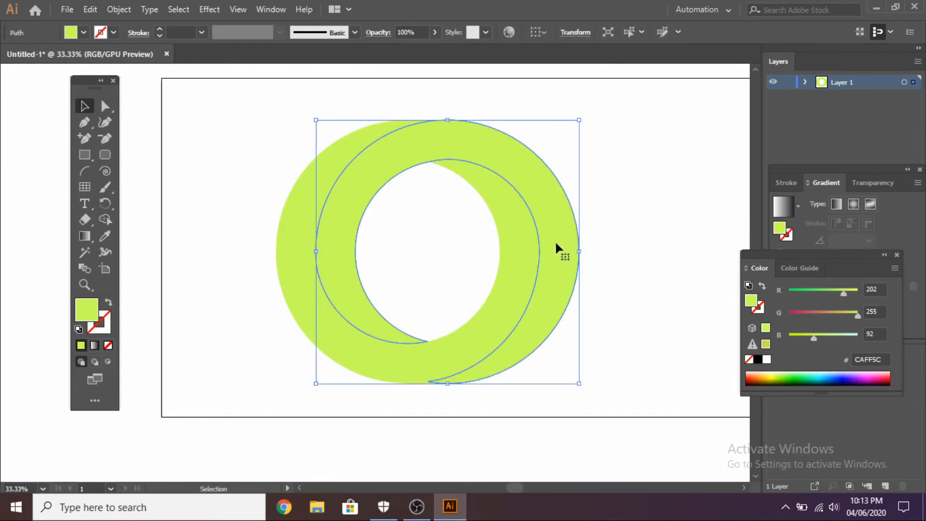
pyautogui.click(779, 373)
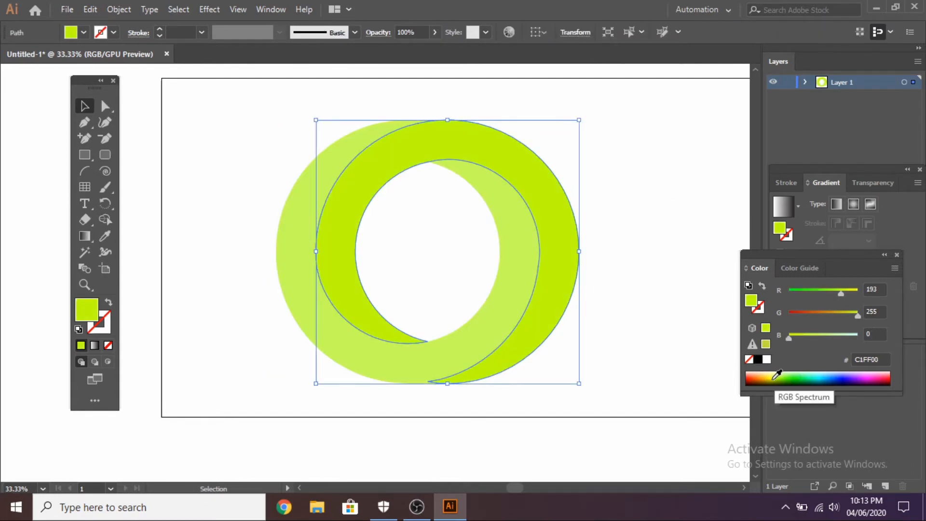
pyautogui.click(775, 379)
pyautogui.click(777, 374)
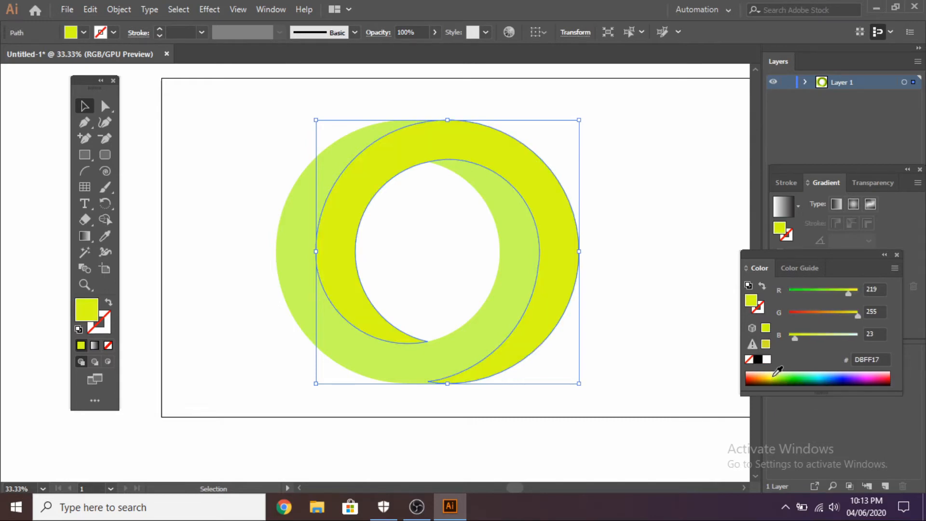
pyautogui.click(640, 129)
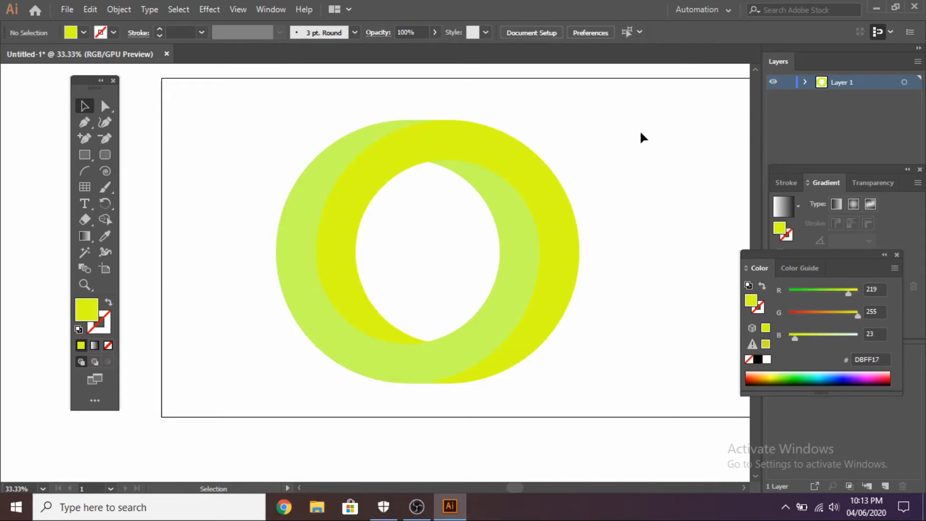
# Fill both merged ring shapes with a linear white-to-black gradient
pyautogui.moveTo(645, 98); pyautogui.dragTo(542, 225)
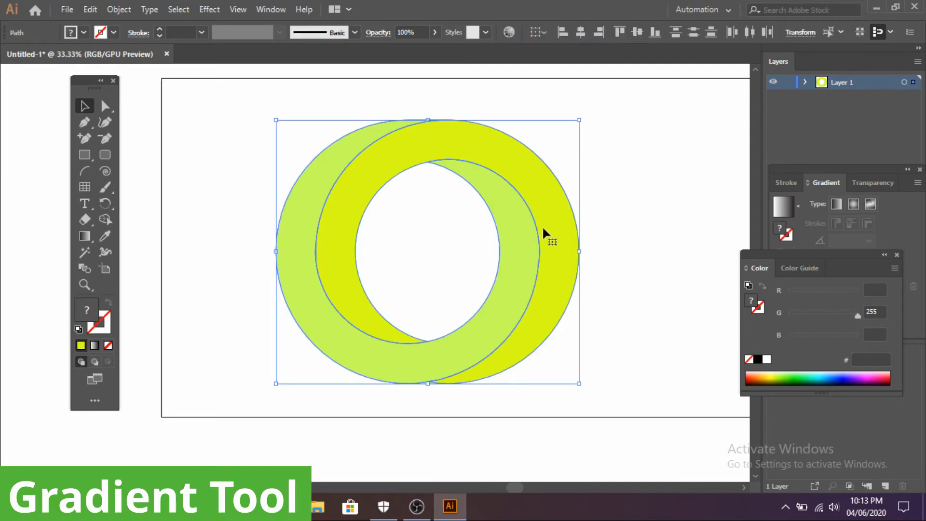
pyautogui.click(785, 213)
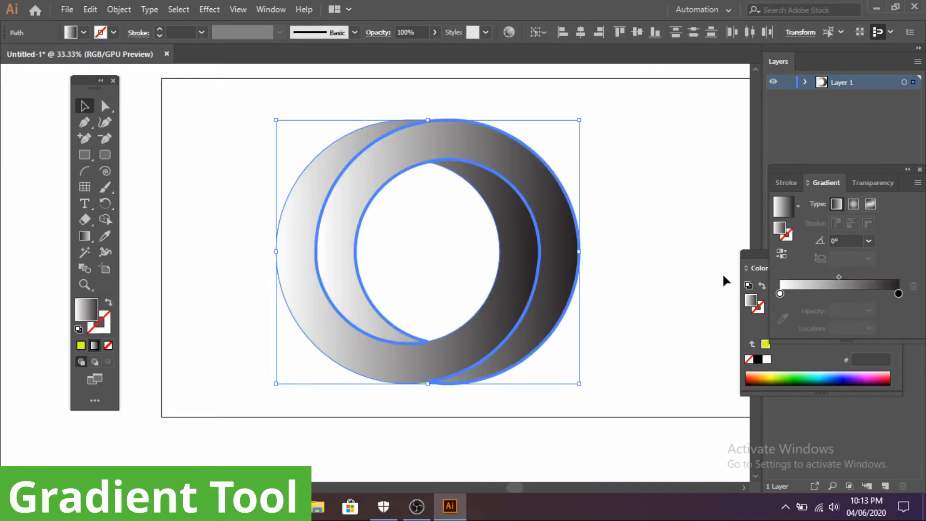
pyautogui.click(598, 237)
# Change the white gradient stop of the right ring shape to green 009245, keeping the black stop at the other end
pyautogui.click(578, 251)
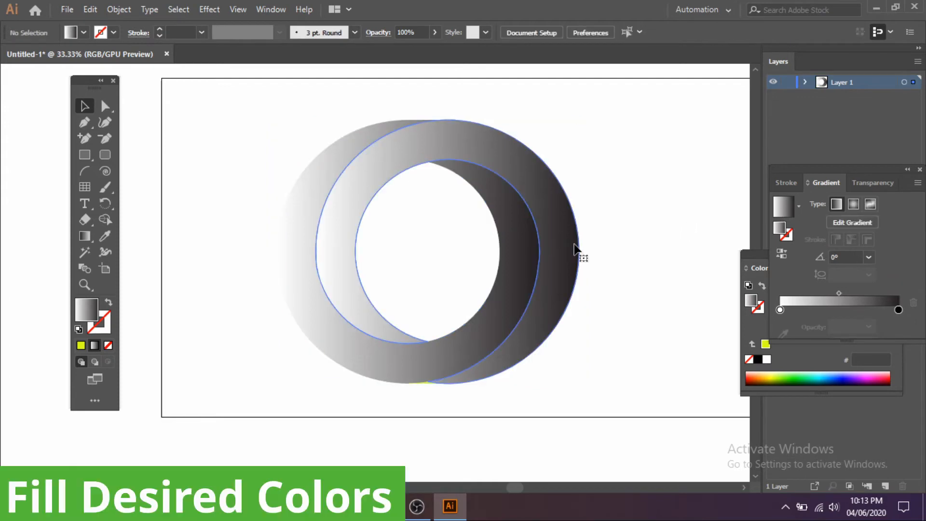
pyautogui.click(779, 310)
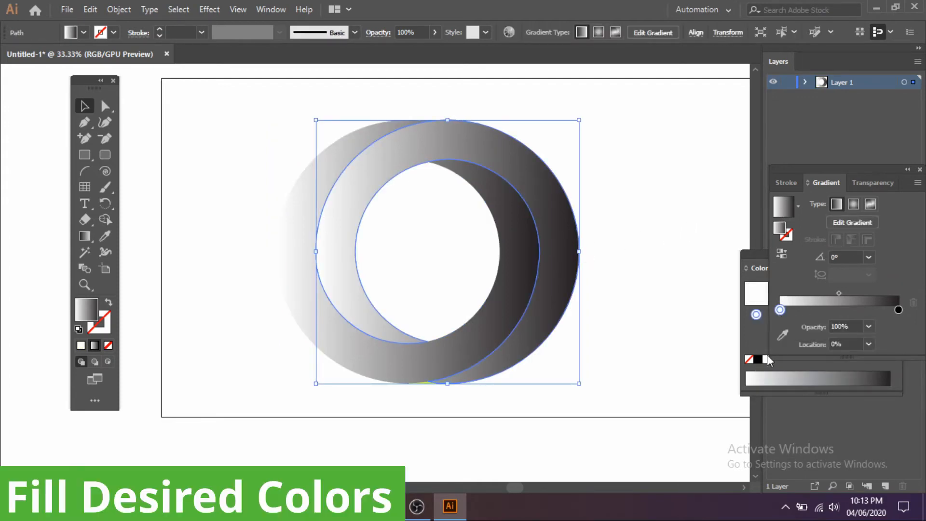
pyautogui.doubleClick(780, 310)
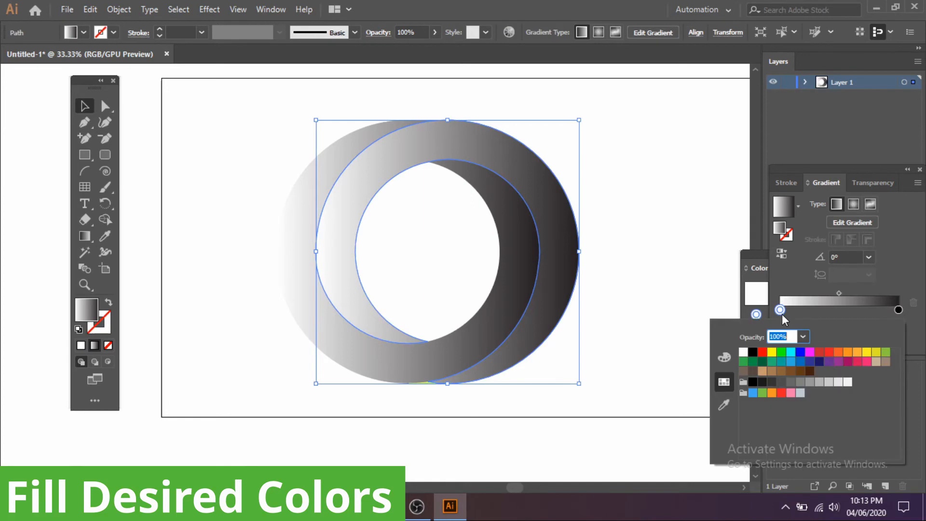
pyautogui.click(752, 362)
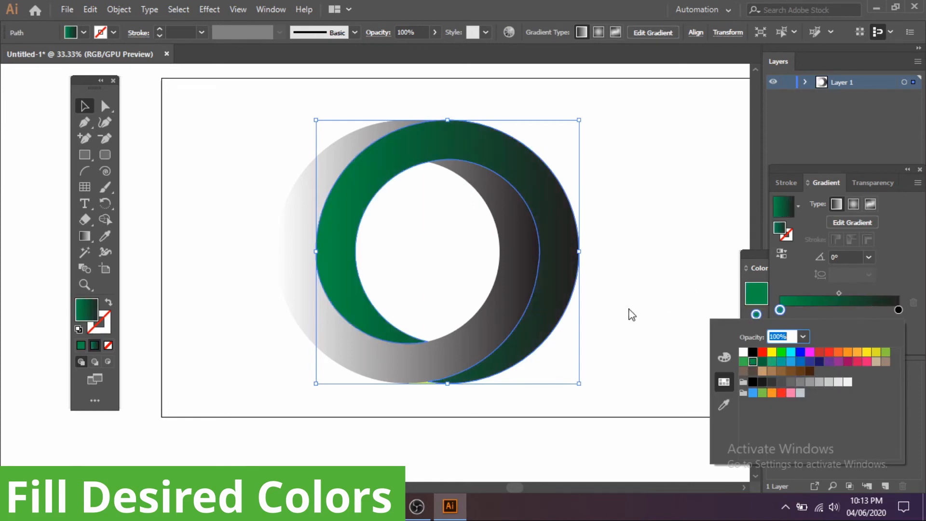
pyautogui.write('v')
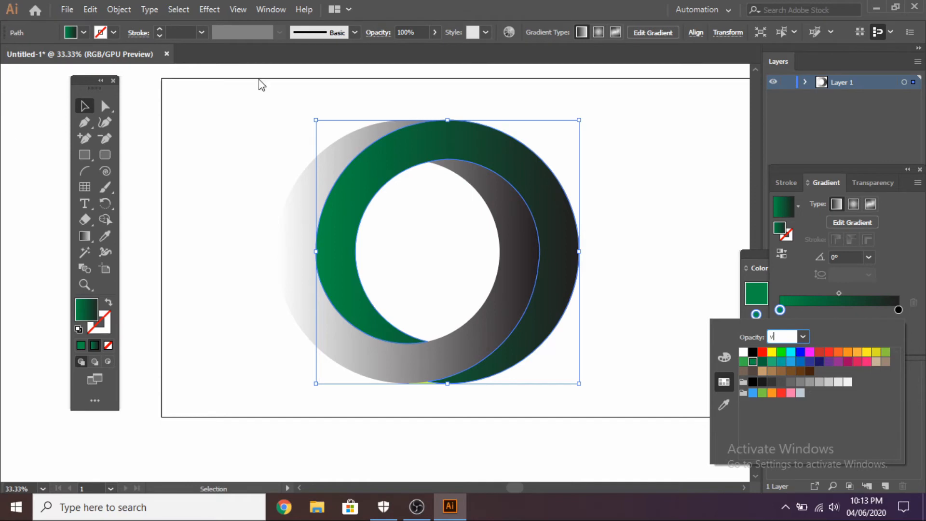
pyautogui.click(84, 239)
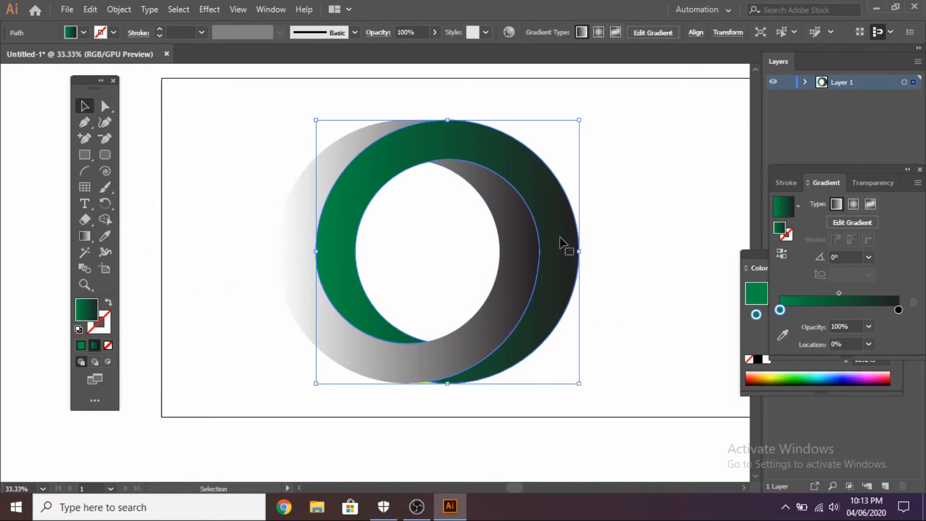
# Redirect the right ring's gradient diagonally so it runs from green at its upper right to black at its lower left
pyautogui.click(85, 238)
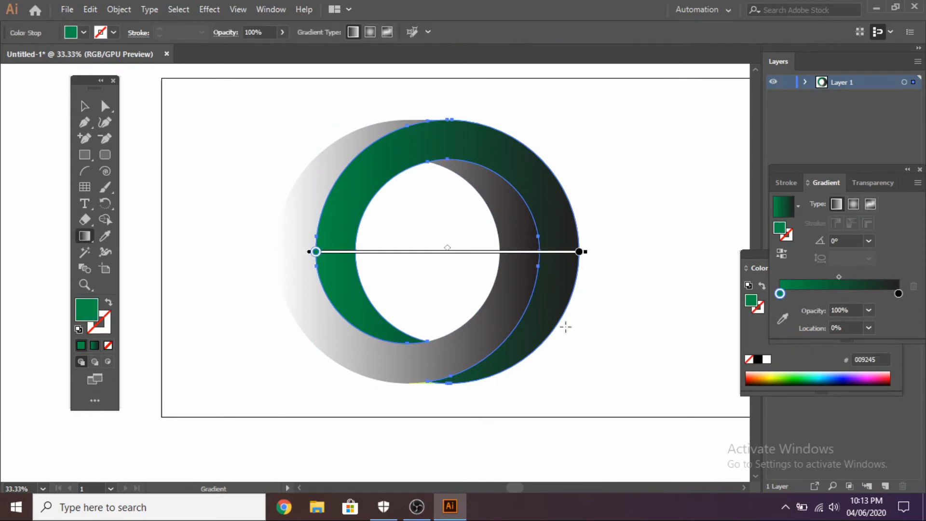
pyautogui.moveTo(537, 152); pyautogui.dragTo(382, 339)
pyautogui.press('v')
# Copy the right ring's green-to-black gradient onto the left ring shape with the Eyedropper
pyautogui.click(381, 368)
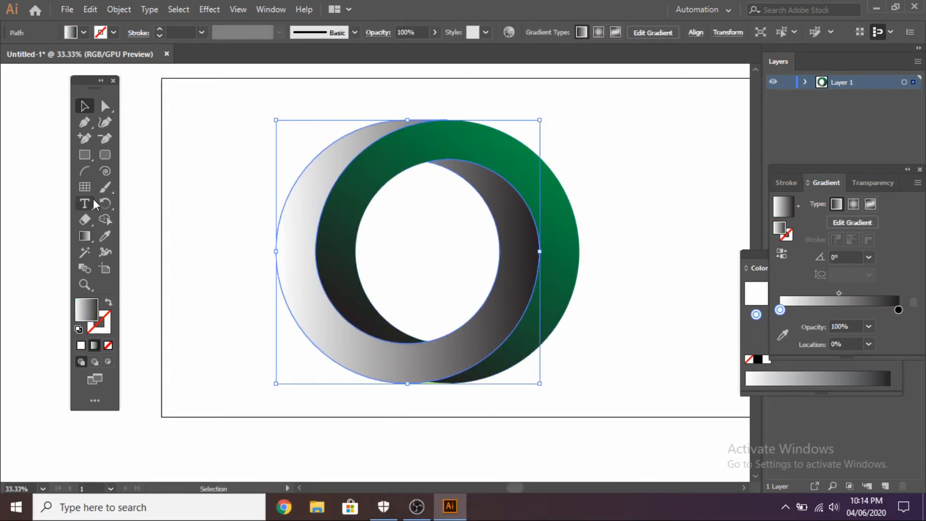
pyautogui.click(105, 236)
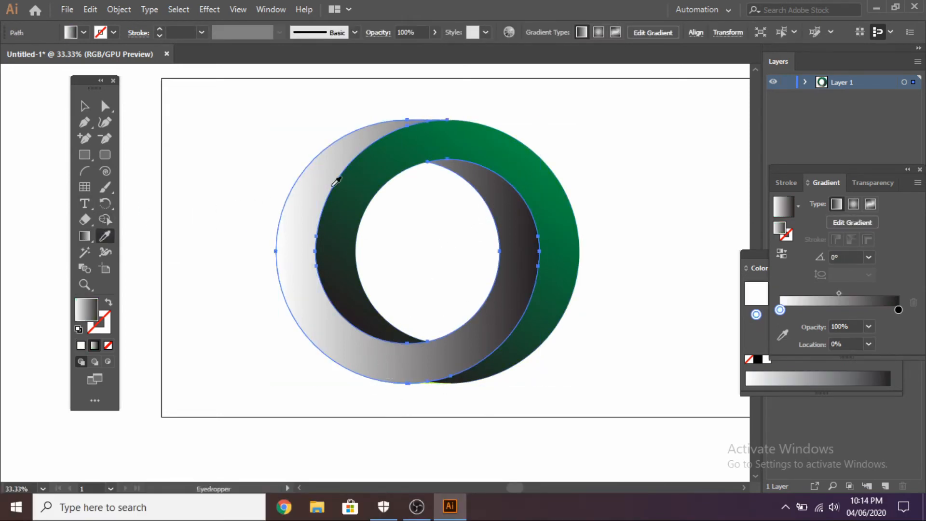
pyautogui.click(500, 141)
# Redirect the left ring's gradient from green at its lower left to black at its upper right, at an angle of about 36°
pyautogui.click(84, 236)
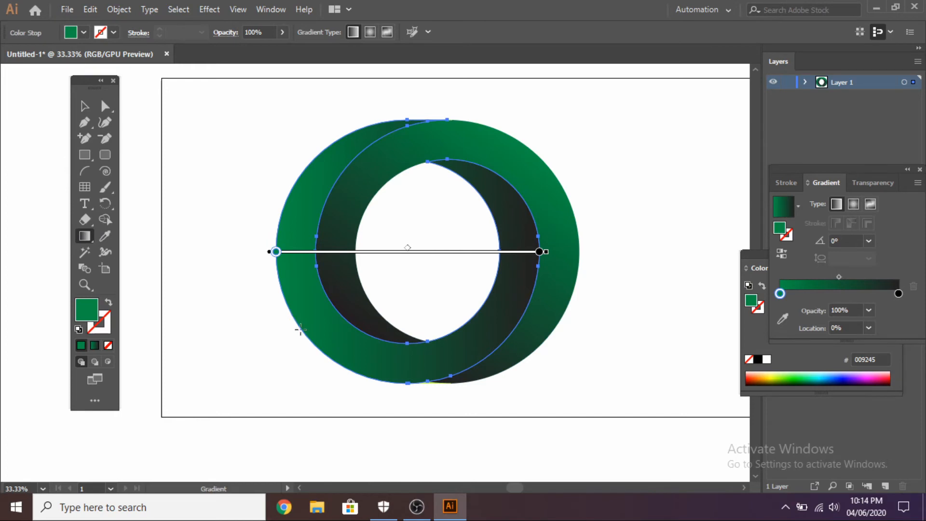
pyautogui.moveTo(300, 329)
pyautogui.mouseDown()
pyautogui.moveTo(444, 210)
pyautogui.moveTo(481, 199)
pyautogui.mouseUp()
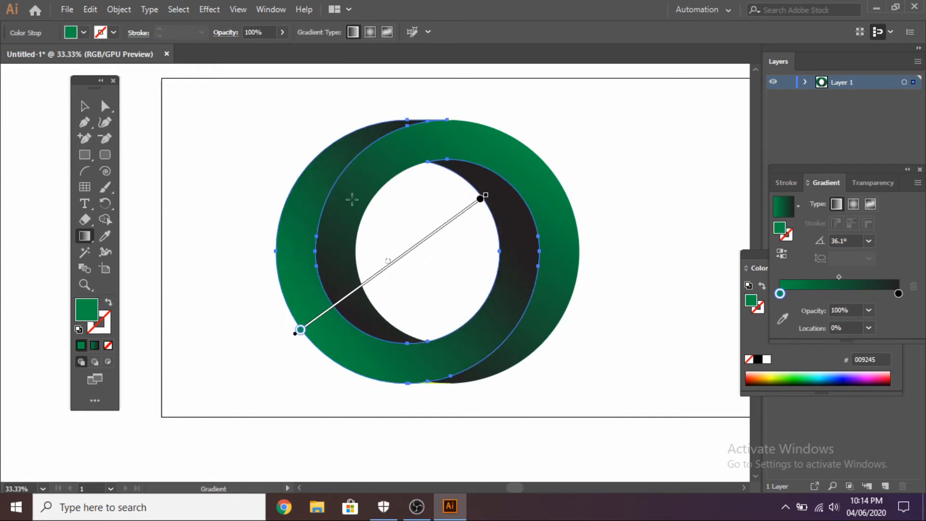
pyautogui.click(85, 106)
pyautogui.click(646, 109)
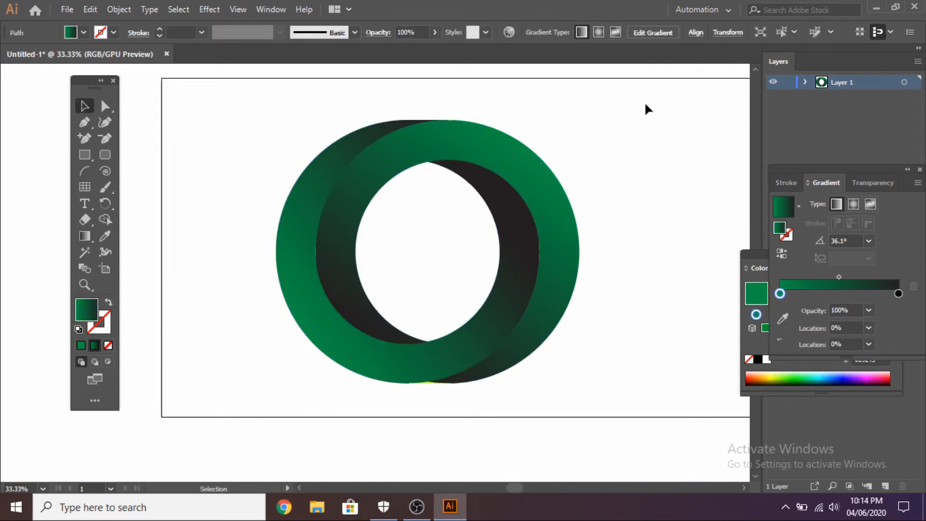
# Select both ring shapes and narrow them slightly from their left side, keeping the height
pyautogui.click(280, 268)
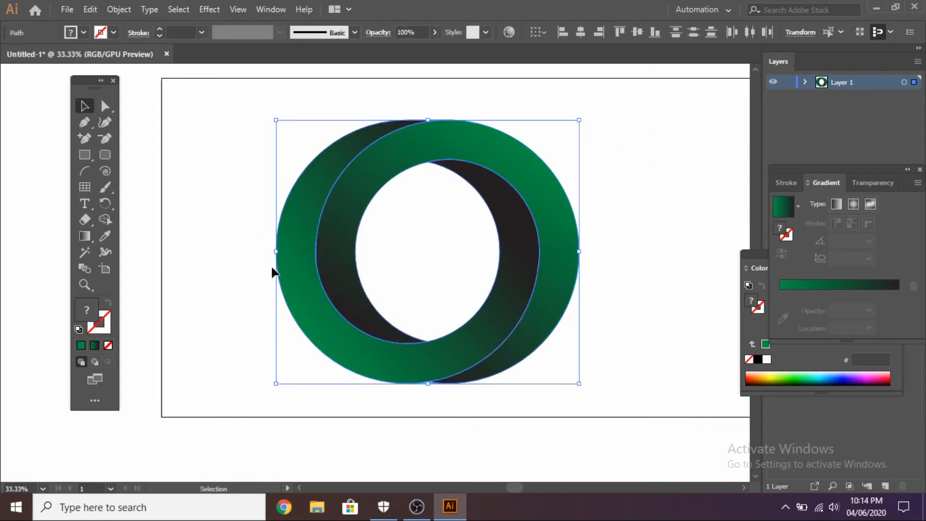
pyautogui.moveTo(279, 252); pyautogui.dragTo(293, 252)
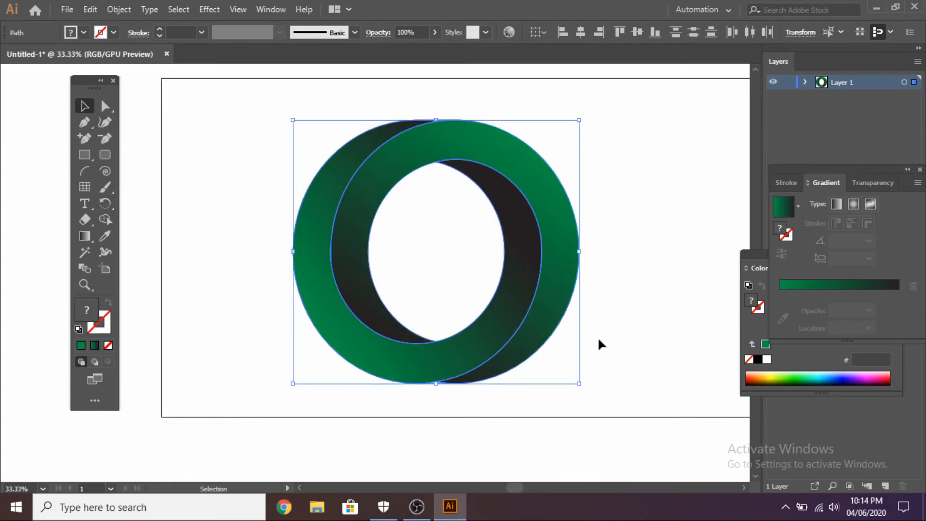
pyautogui.click(650, 299)
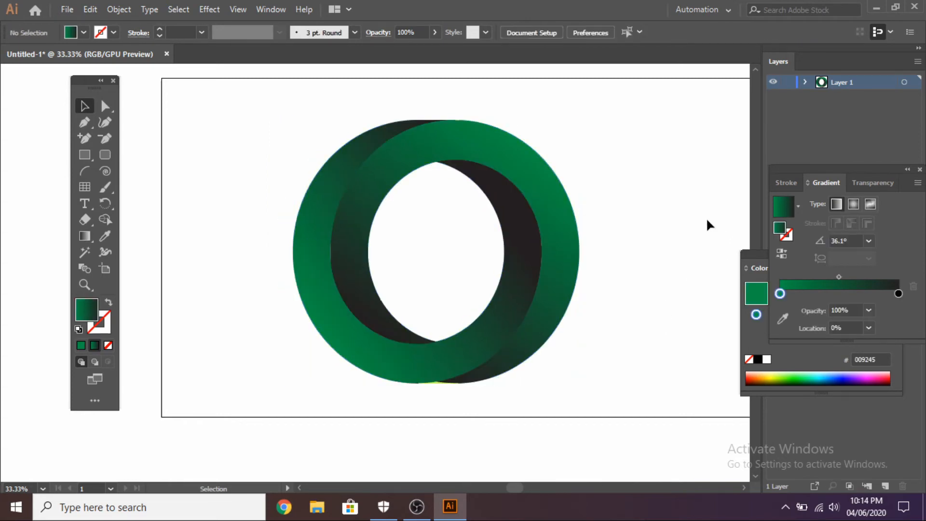
# Narrow the whole ring further from its left side into an upright oval
pyautogui.press('z')
pyautogui.keyDown('alt'); pyautogui.click(519, 245); pyautogui.keyUp('alt')
pyautogui.keyDown('alt'); pyautogui.click(419, 292); pyautogui.keyUp('alt')
pyautogui.moveTo(348, 317); pyautogui.dragTo(425, 311)
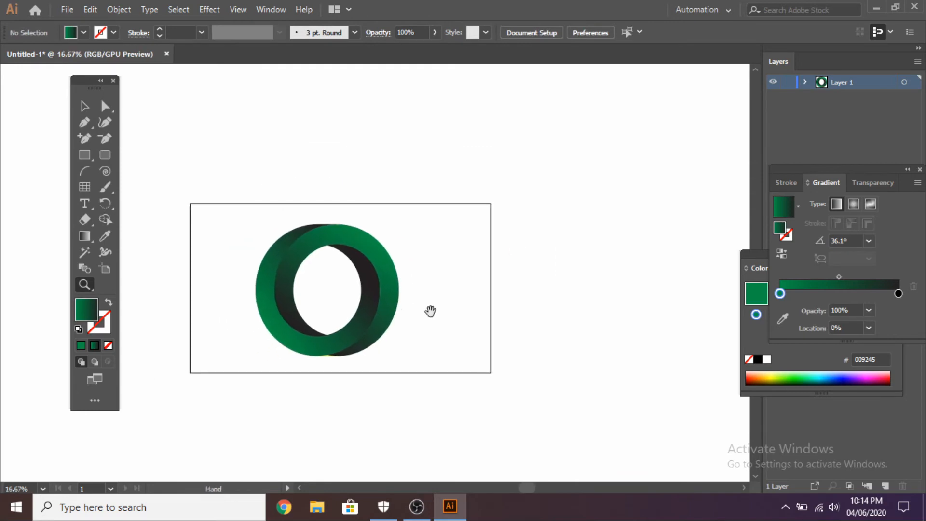
pyautogui.press('v')
pyautogui.hotkey('ctrl', 'a')
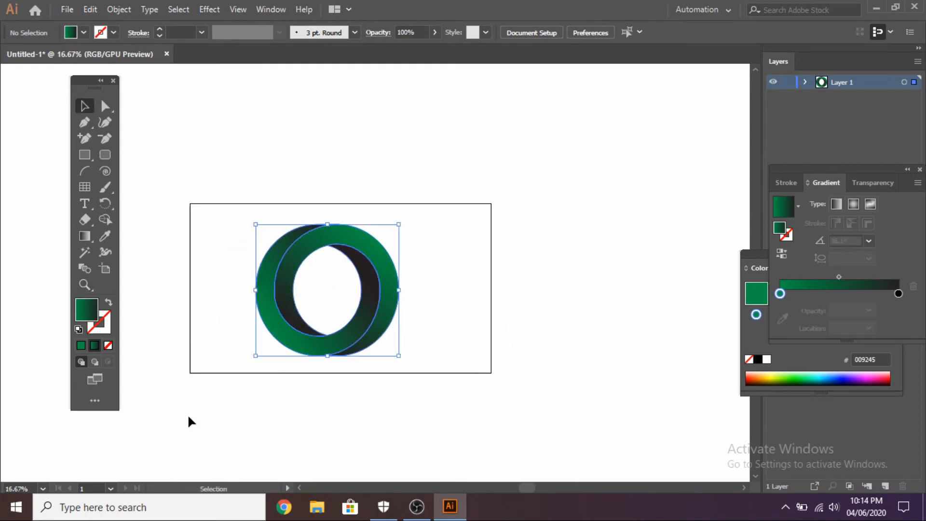
pyautogui.moveTo(256, 291); pyautogui.dragTo(275, 290)
pyautogui.click(458, 277)
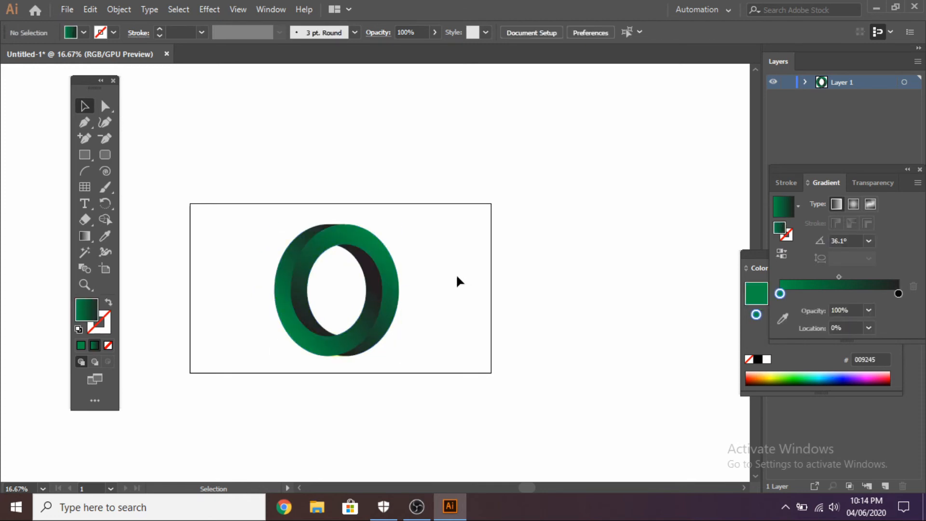
pyautogui.moveTo(473, 211); pyautogui.dragTo(261, 378)
pyautogui.press('z')
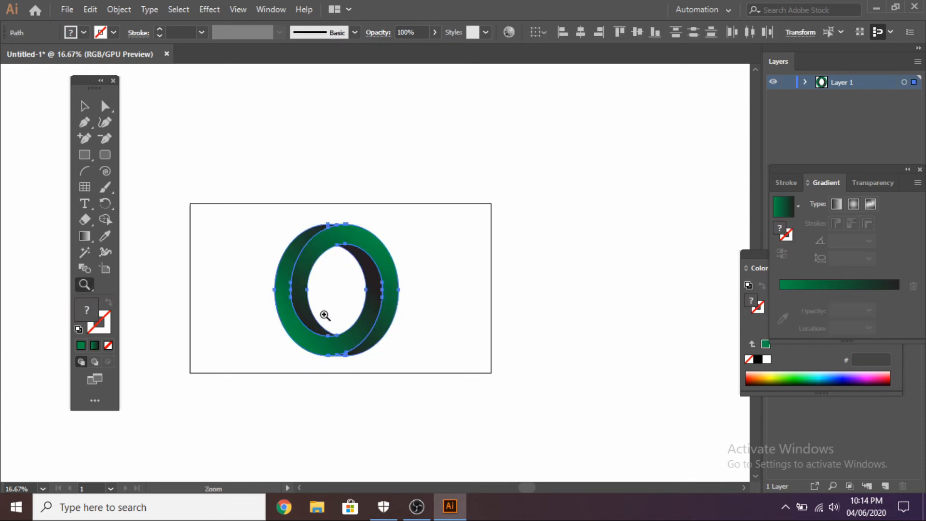
pyautogui.click(410, 272)
pyautogui.click(410, 273)
pyautogui.press('v')
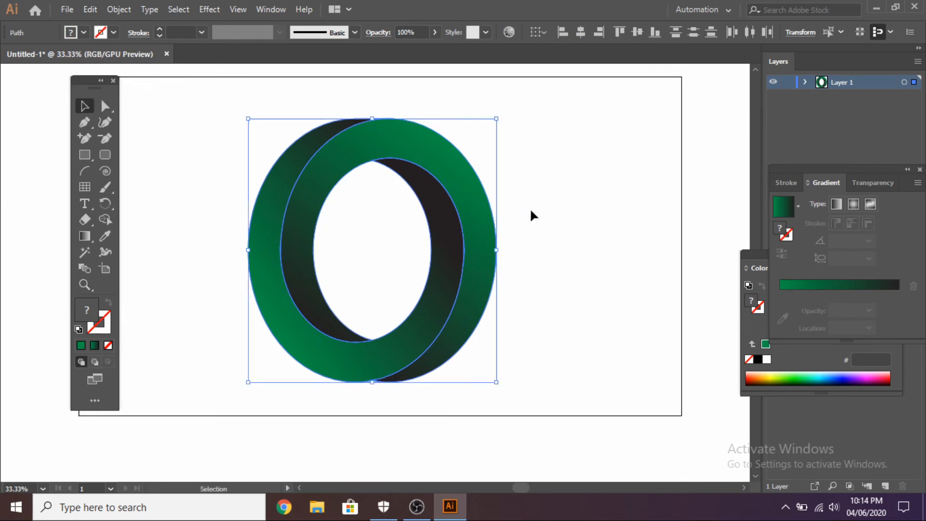
pyautogui.click(572, 212)
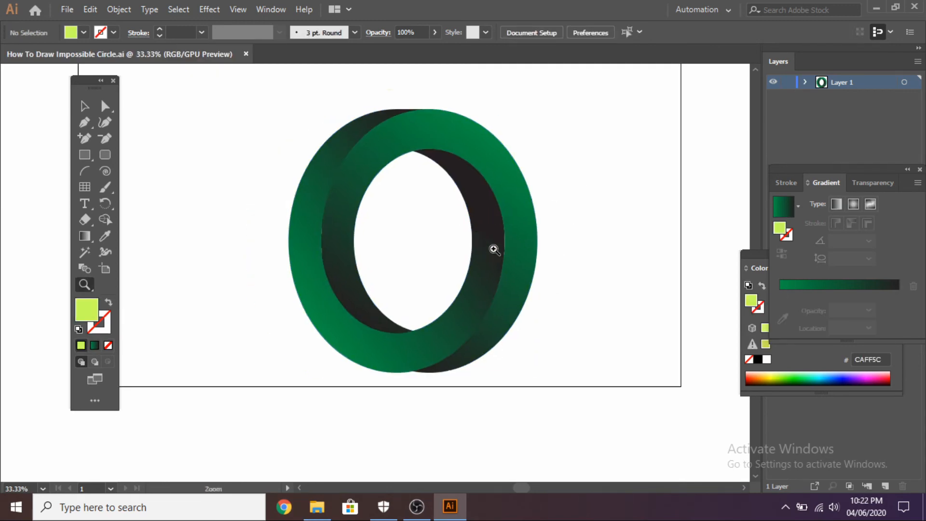
# Close the thin white gap at the right inner seam by moving the left ring shape's middle anchor point slightly right
pyautogui.click(493, 250)
pyautogui.click(494, 250)
pyautogui.moveTo(253, 273); pyautogui.dragTo(418, 82)
pyautogui.click(354, 242)
pyautogui.click(358, 241)
pyautogui.moveTo(422, 203); pyautogui.dragTo(427, 220)
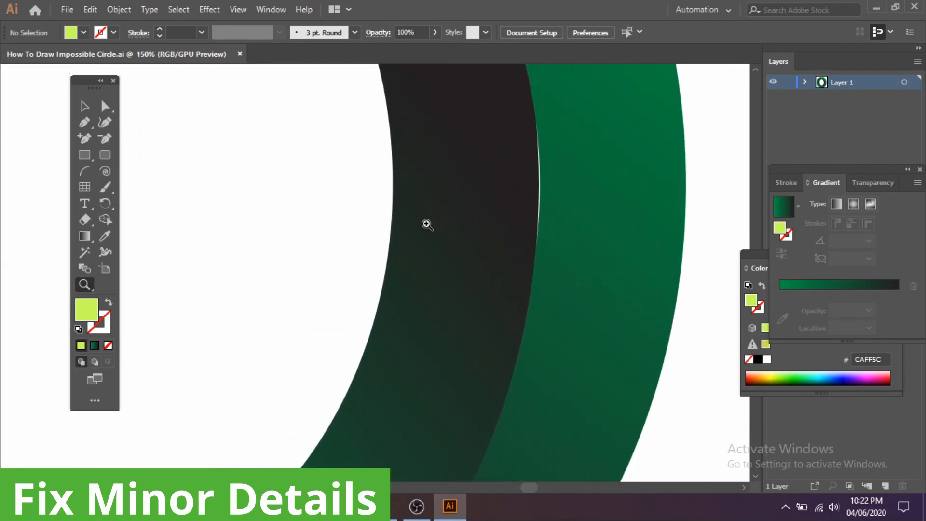
pyautogui.press('v')
pyautogui.click(478, 239)
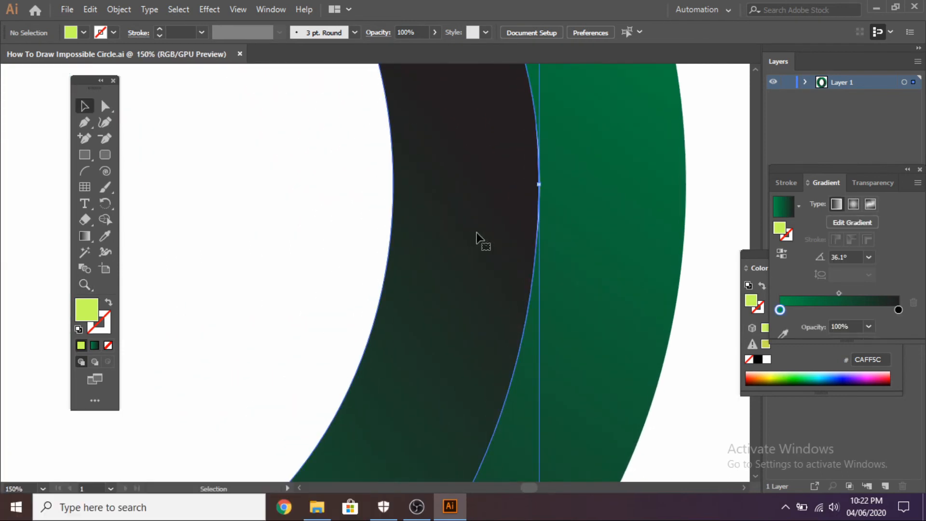
pyautogui.click(105, 106)
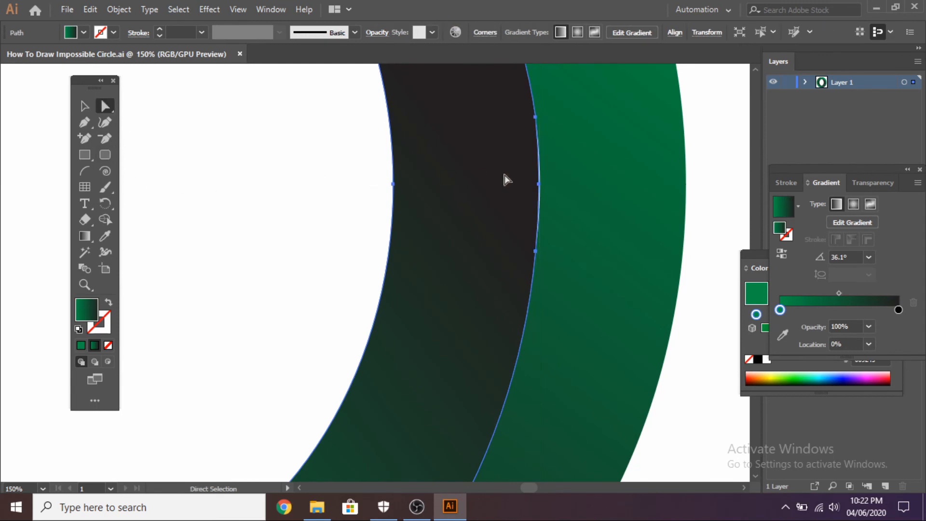
pyautogui.click(517, 229)
pyautogui.click(519, 232)
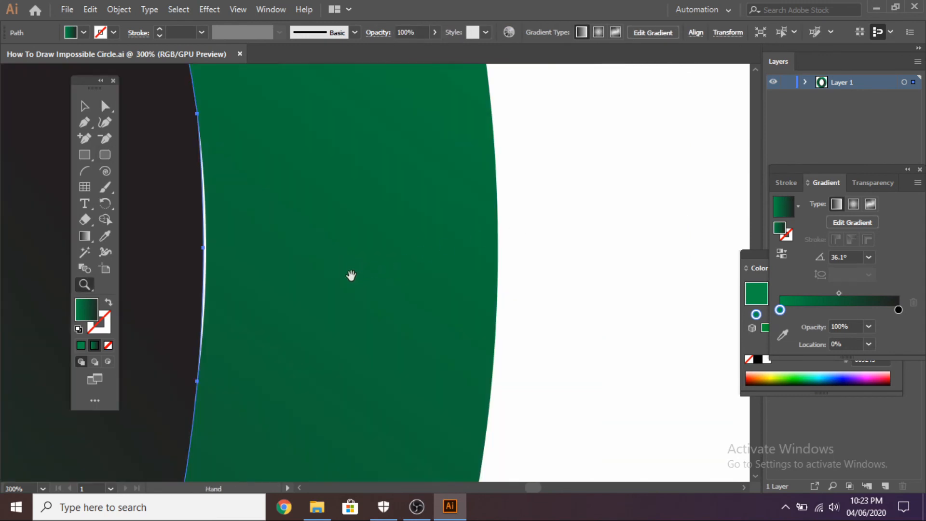
pyautogui.moveTo(306, 279); pyautogui.dragTo(453, 279)
pyautogui.click(104, 109)
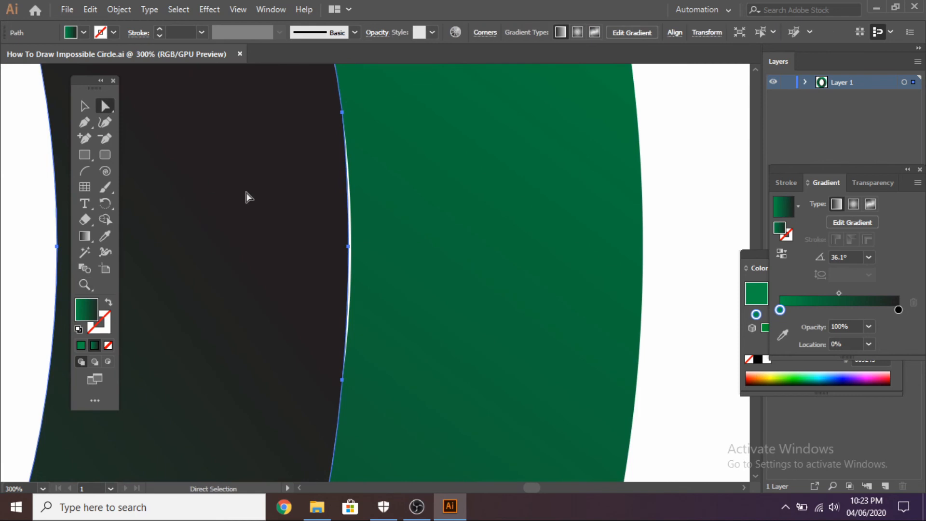
pyautogui.click(348, 248)
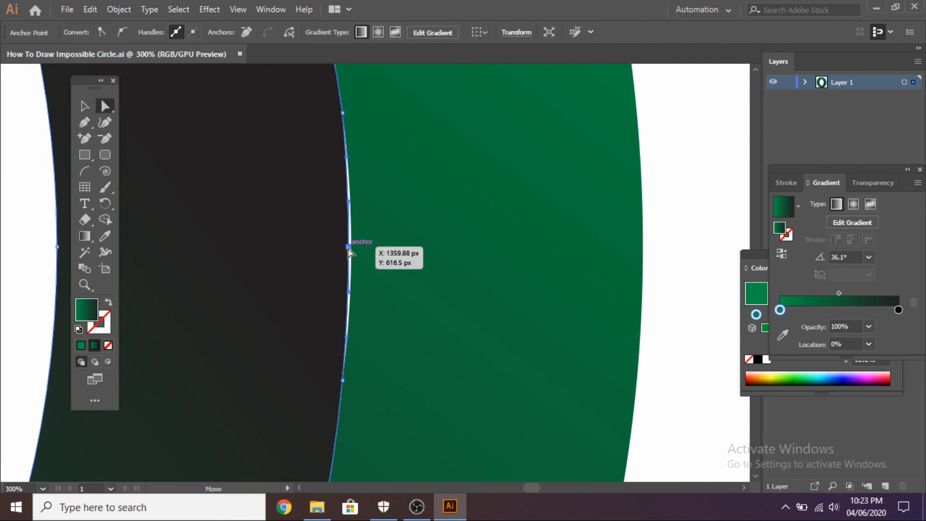
pyautogui.moveTo(350, 249); pyautogui.dragTo(352, 250)
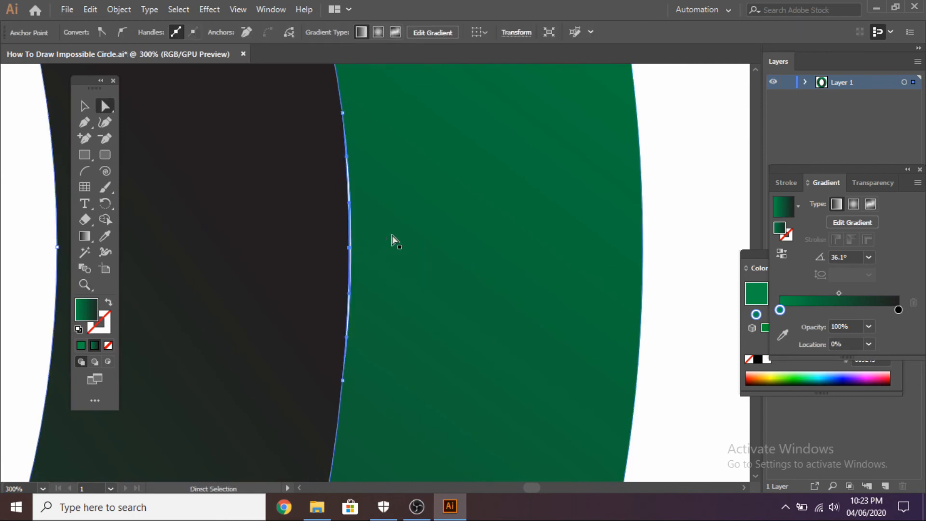
# Adjust the seam on the ring's left side by moving the left ring shape's inner-edge anchor point slightly right
pyautogui.moveTo(349, 248); pyautogui.dragTo(723, 193)
pyautogui.click(681, 188)
pyautogui.moveTo(223, 215); pyautogui.dragTo(483, 377)
pyautogui.click(423, 256)
pyautogui.moveTo(327, 266)
pyautogui.mouseDown()
pyautogui.moveTo(312, 265)
pyautogui.moveTo(333, 268)
pyautogui.mouseUp()
pyautogui.hotkey('ctrl', 'z')
pyautogui.hotkey('ctrl', 'shift', 'z')
pyautogui.hotkey('ctrl', 'z')
pyautogui.click(672, 234)
pyautogui.hotkey('ctrl', 'z')
pyautogui.click(312, 274)
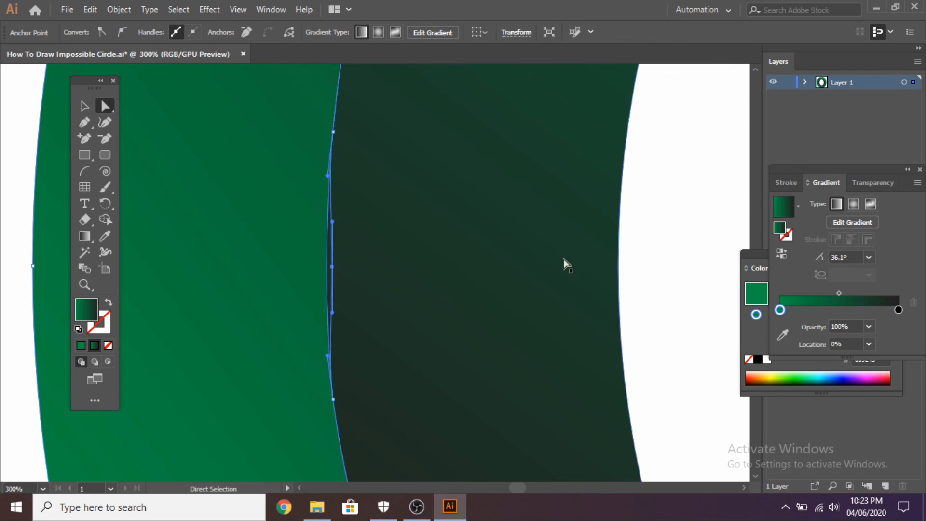
pyautogui.click(664, 252)
pyautogui.click(312, 275)
# Examine the whole ring for remaining gaps along its seams
pyautogui.press('z')
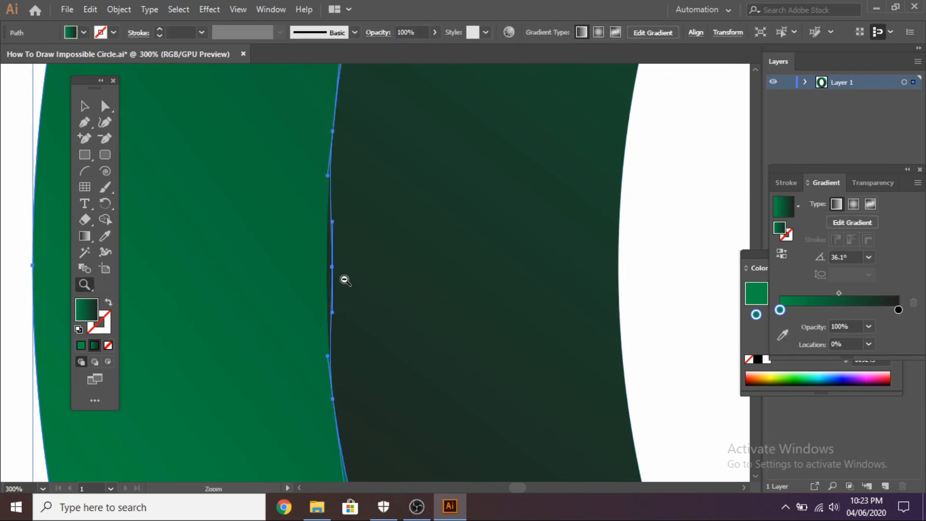
pyautogui.keyDown('alt'); pyautogui.click(353, 269); pyautogui.keyUp('alt')
pyautogui.keyDown('alt'); pyautogui.click(353, 268); pyautogui.keyUp('alt')
pyautogui.keyDown('alt'); pyautogui.click(352, 268); pyautogui.keyUp('alt')
pyautogui.keyDown('alt'); pyautogui.click(355, 269); pyautogui.keyUp('alt')
pyautogui.keyDown('alt'); pyautogui.click(355, 270); pyautogui.keyUp('alt')
pyautogui.press('space')
pyautogui.moveTo(435, 286); pyautogui.dragTo(393, 265)
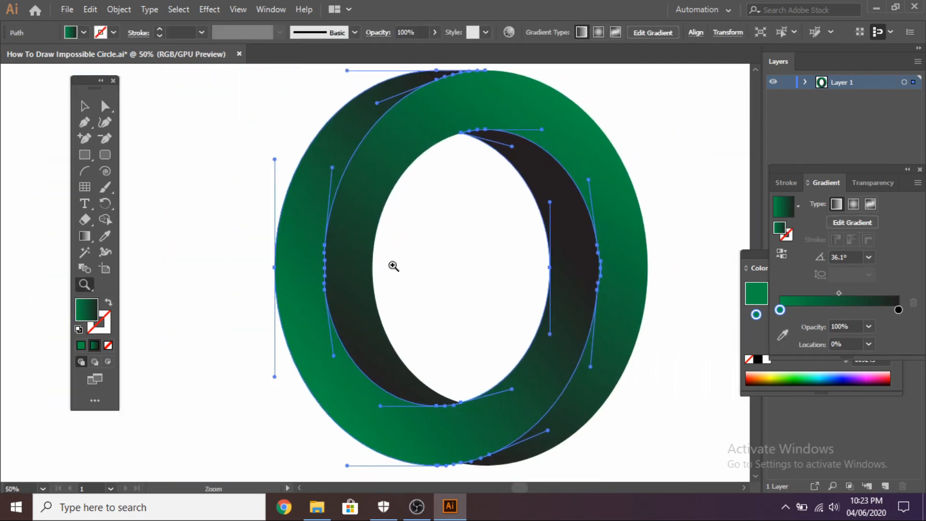
pyautogui.press('v')
pyautogui.press('z')
pyautogui.keyDown('alt'); pyautogui.click(499, 291); pyautogui.keyUp('alt')
pyautogui.press('space')
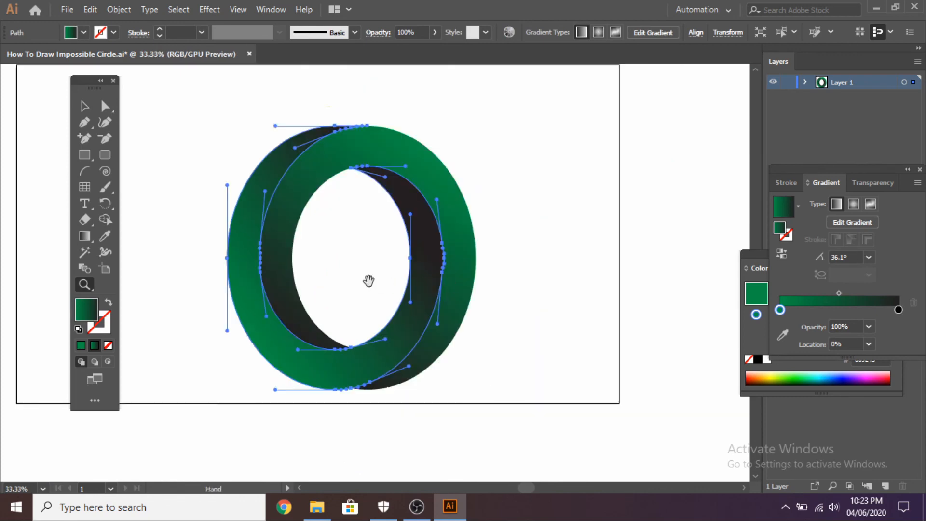
pyautogui.moveTo(368, 279); pyautogui.dragTo(429, 296)
# Delete the leftover yellow-green sliver at the ring's bottom edge
pyautogui.press('v')
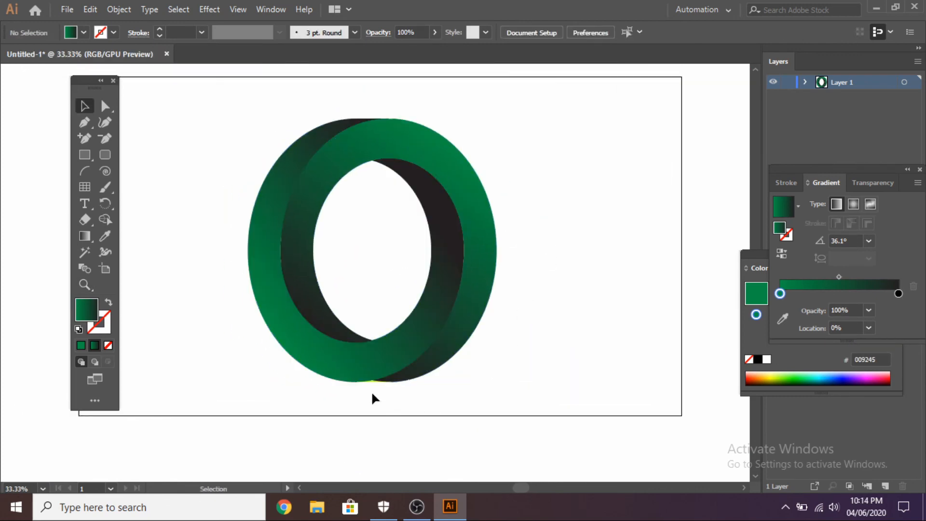
pyautogui.click(372, 385)
pyautogui.click(540, 381)
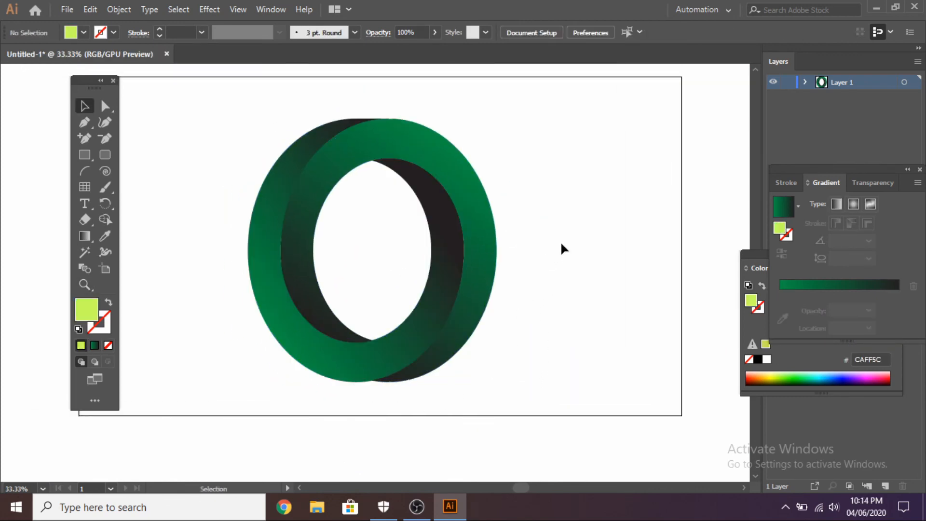